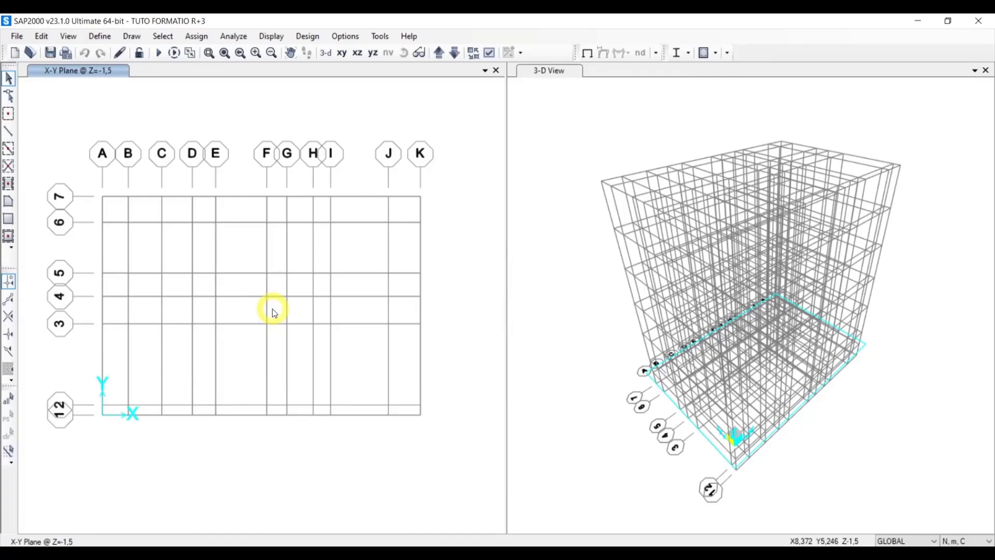
# Delete the S355 and Tendon materials from the model's material definitions.
pyautogui.click(101, 36)
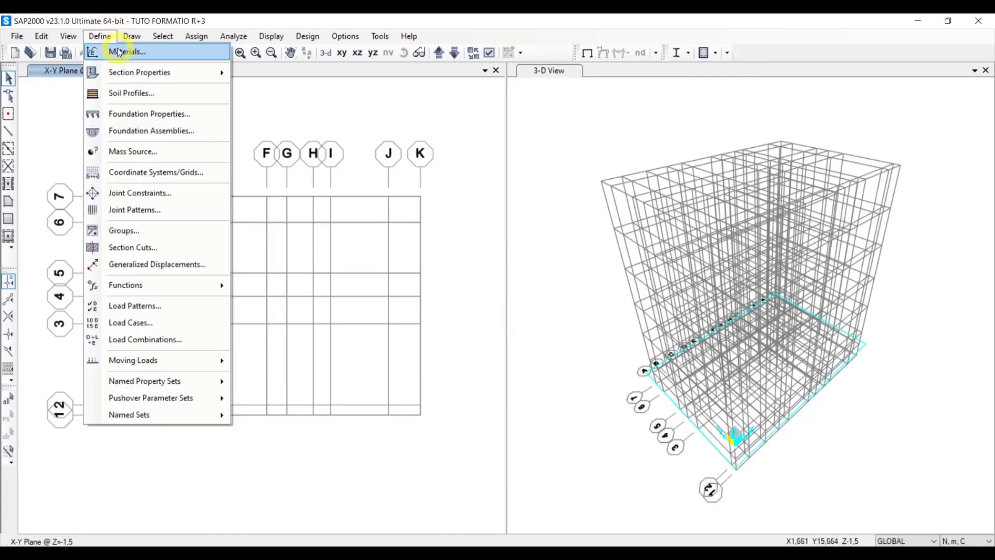
pyautogui.click(119, 52)
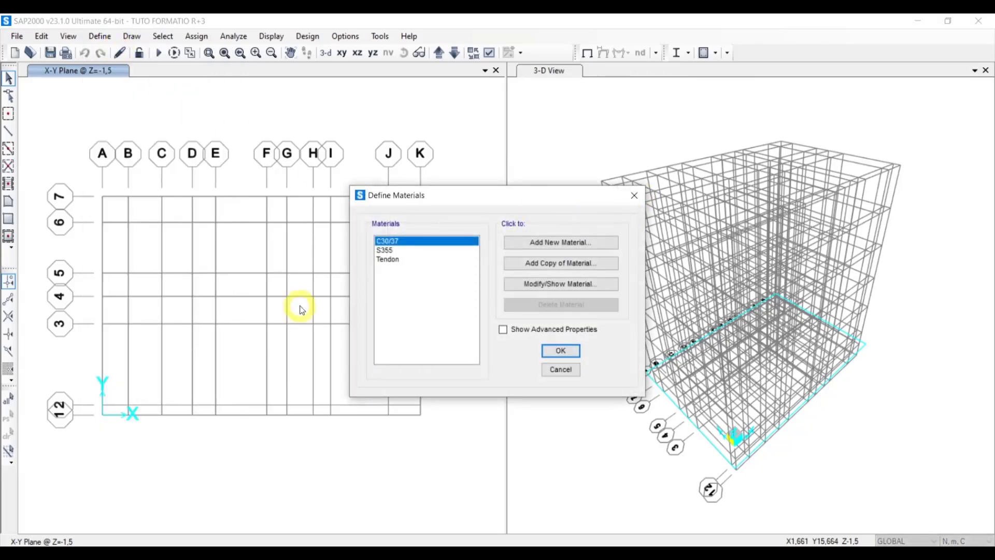
pyautogui.click(396, 253)
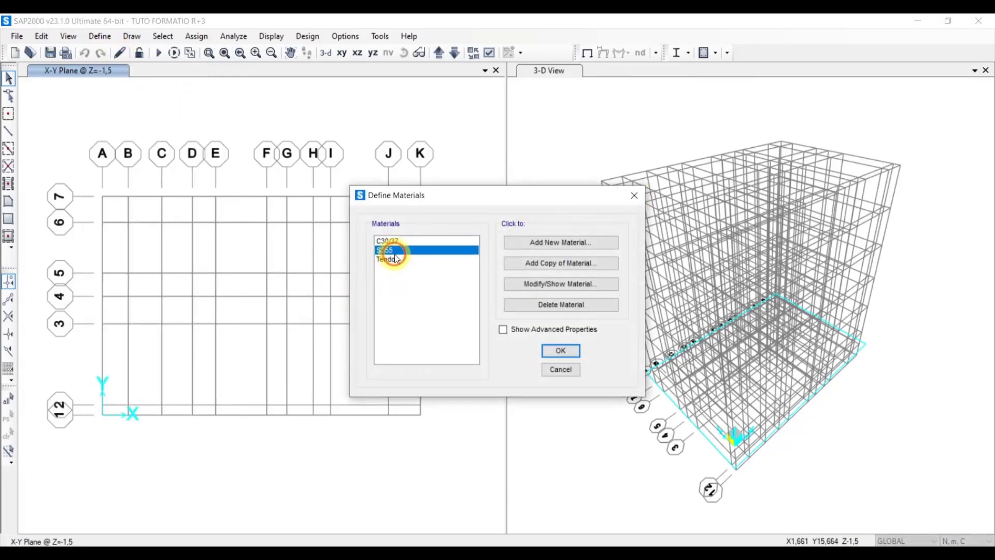
pyautogui.click(572, 307)
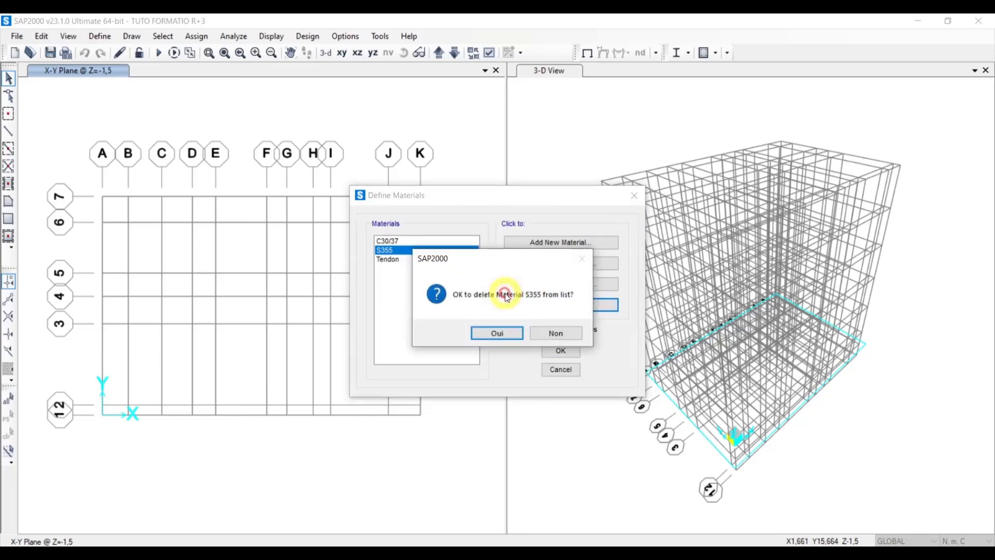
pyautogui.click(498, 332)
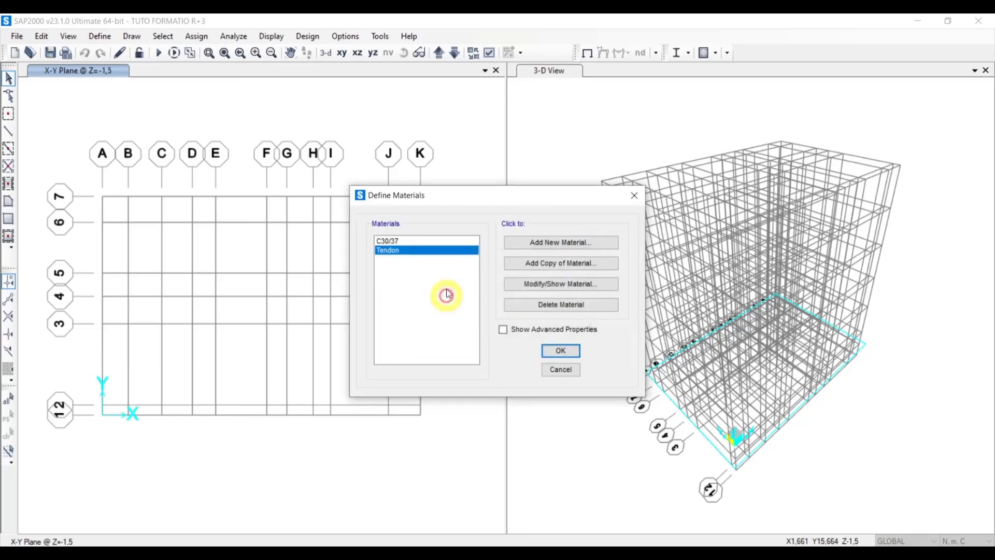
pyautogui.click(539, 305)
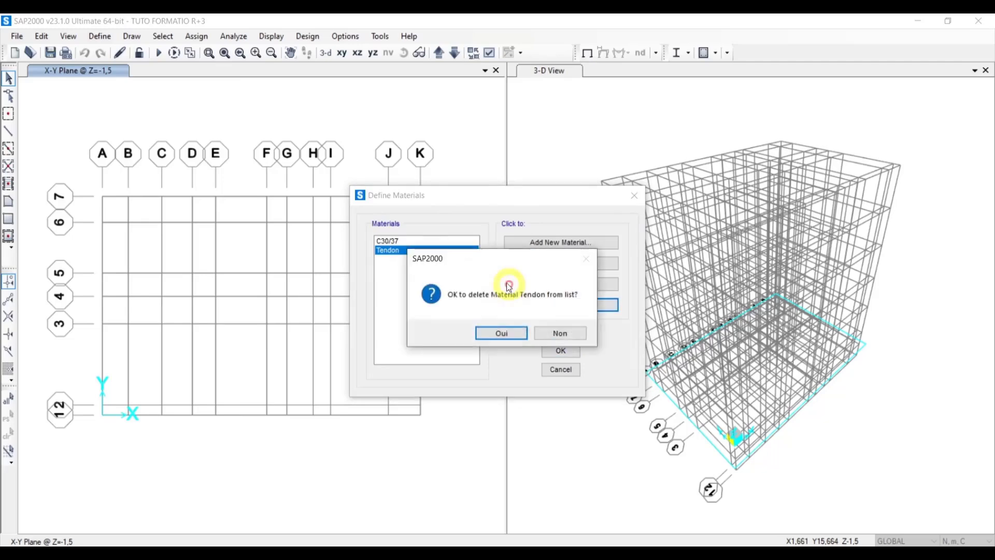
pyautogui.click(499, 333)
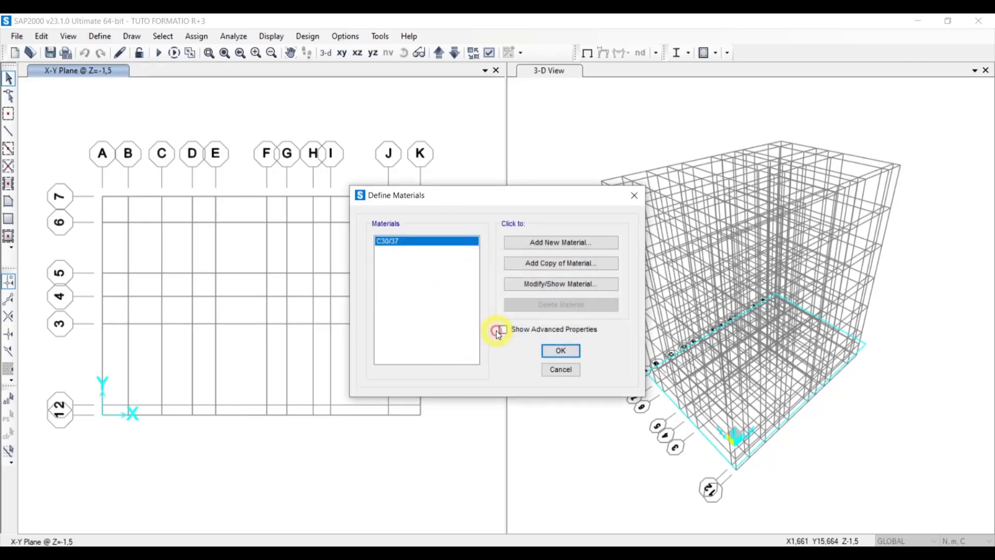
# Add a Europe region concrete material of grade C25/30 to standard EN 1992-1-1 per EN 206-1.
pyautogui.click(576, 251)
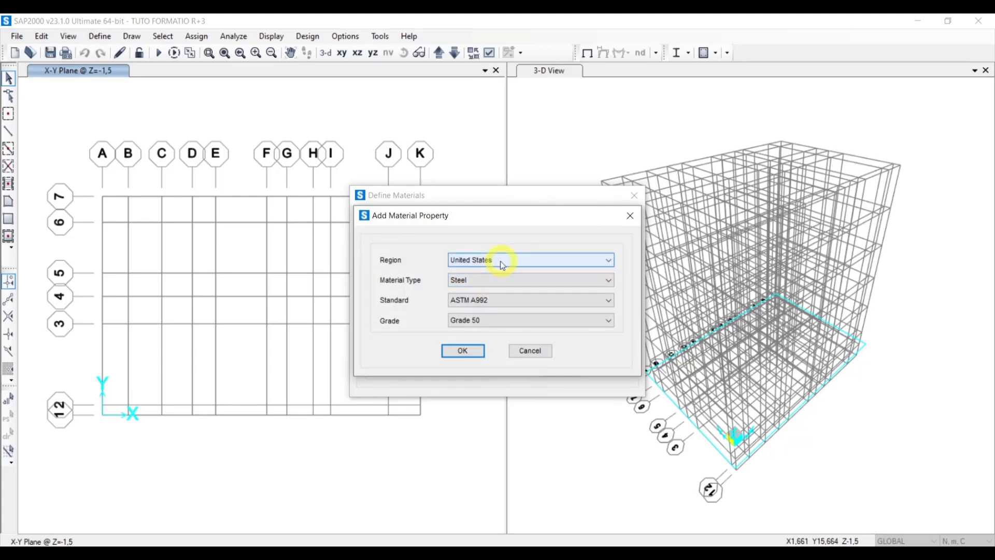
pyautogui.click(502, 265)
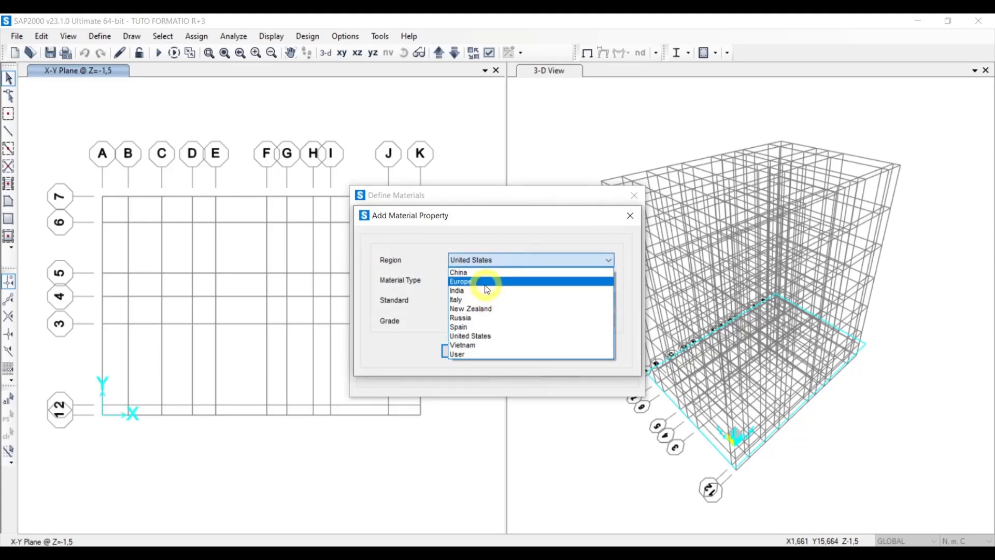
pyautogui.click(485, 283)
pyautogui.click(495, 281)
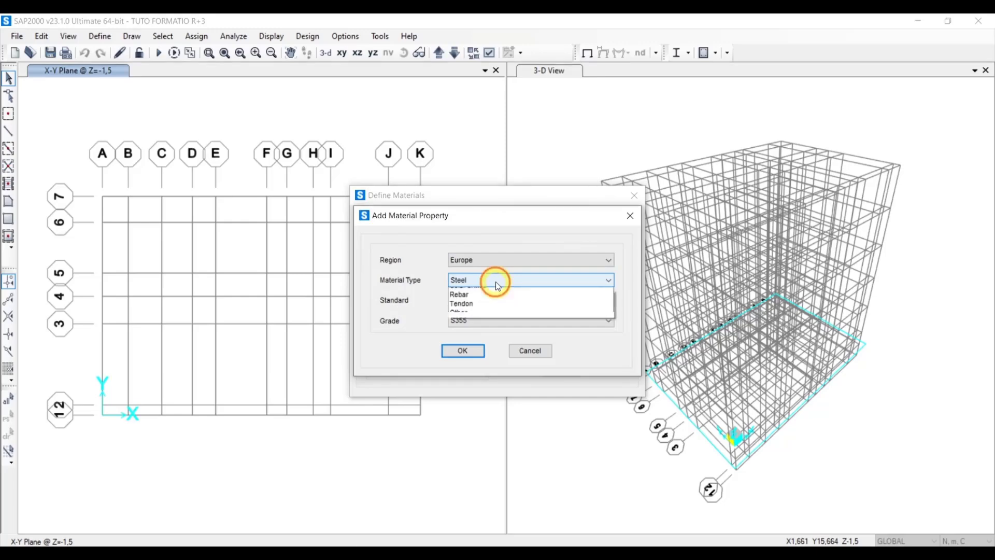
pyautogui.click(495, 303)
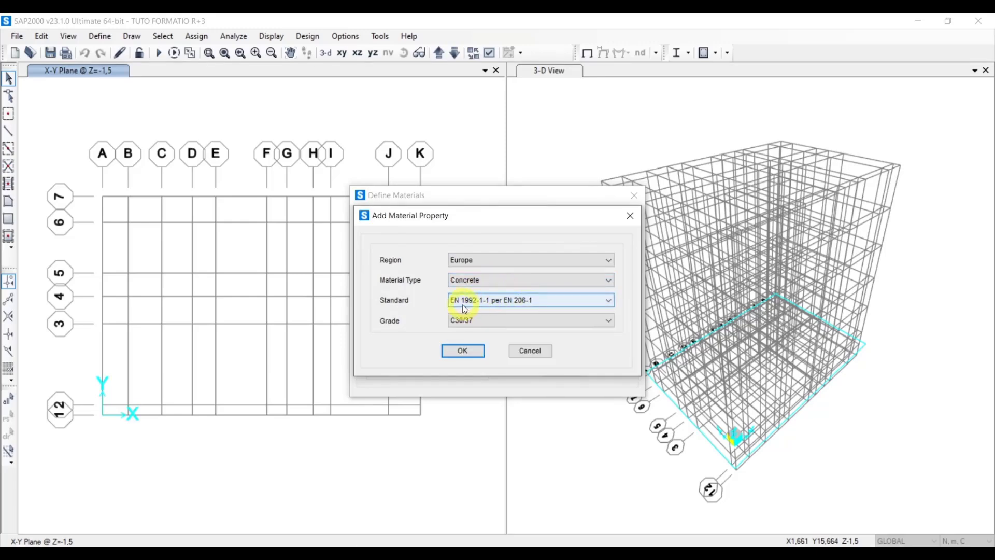
pyautogui.click(482, 320)
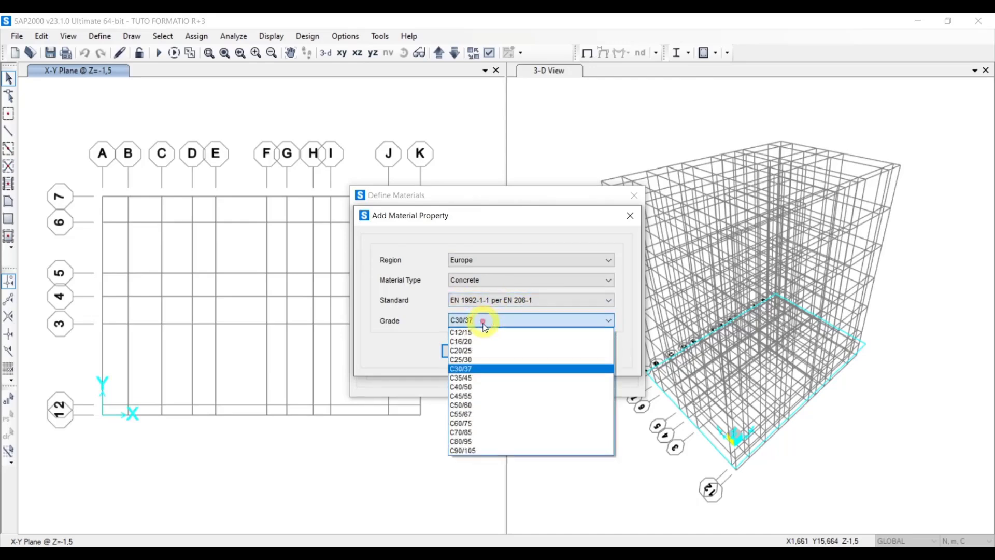
pyautogui.click(473, 359)
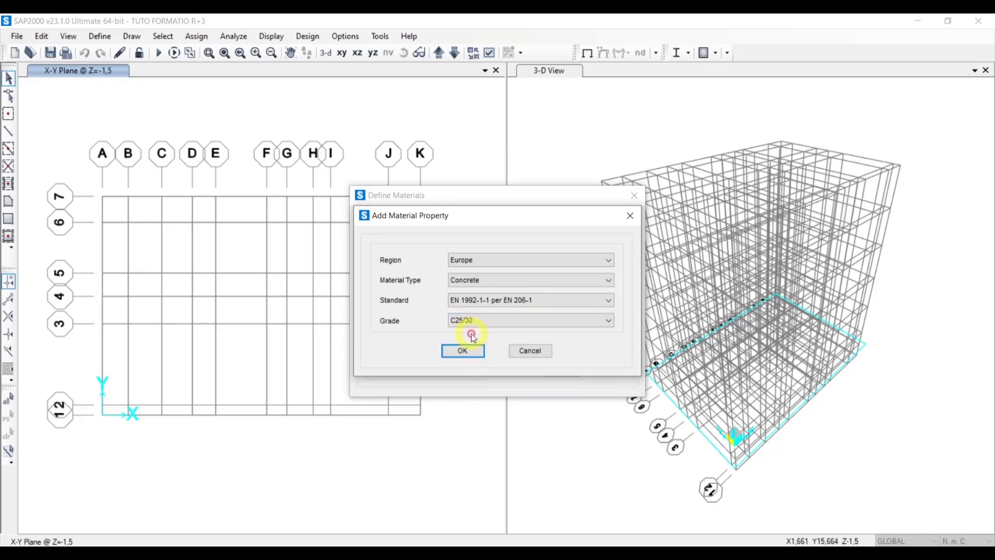
pyautogui.click(462, 352)
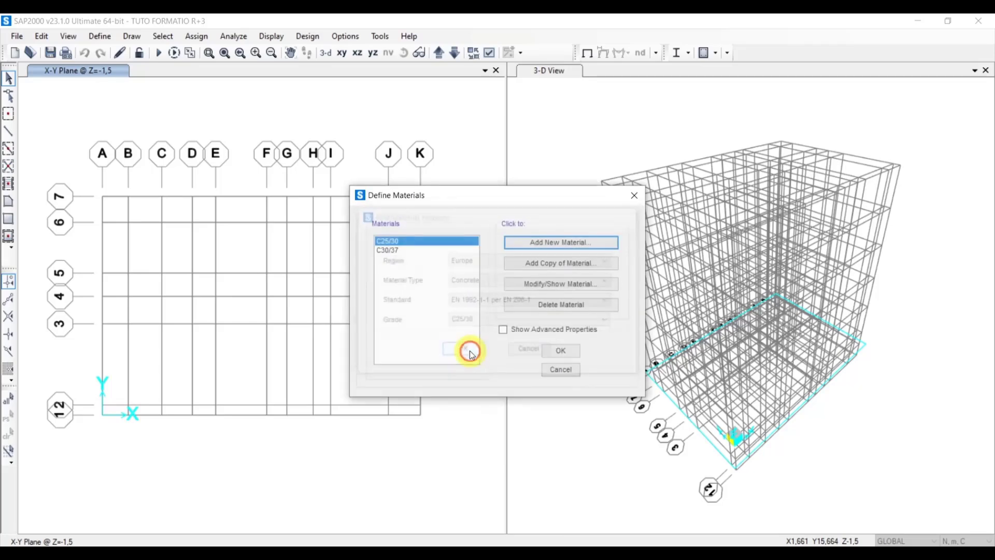
pyautogui.click(468, 243)
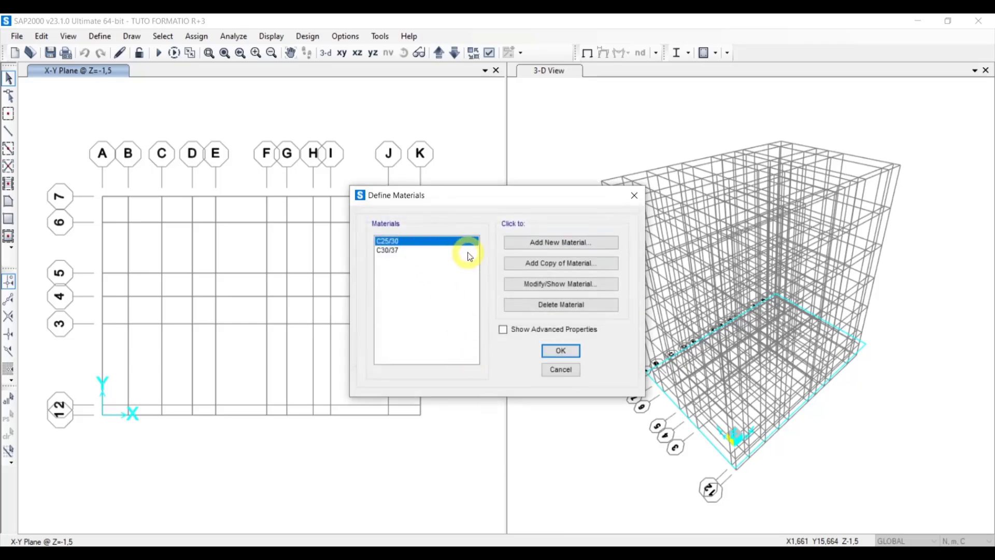
# Add a Europe region Rebar material with its default properties and finish defining the materials.
pyautogui.click(554, 247)
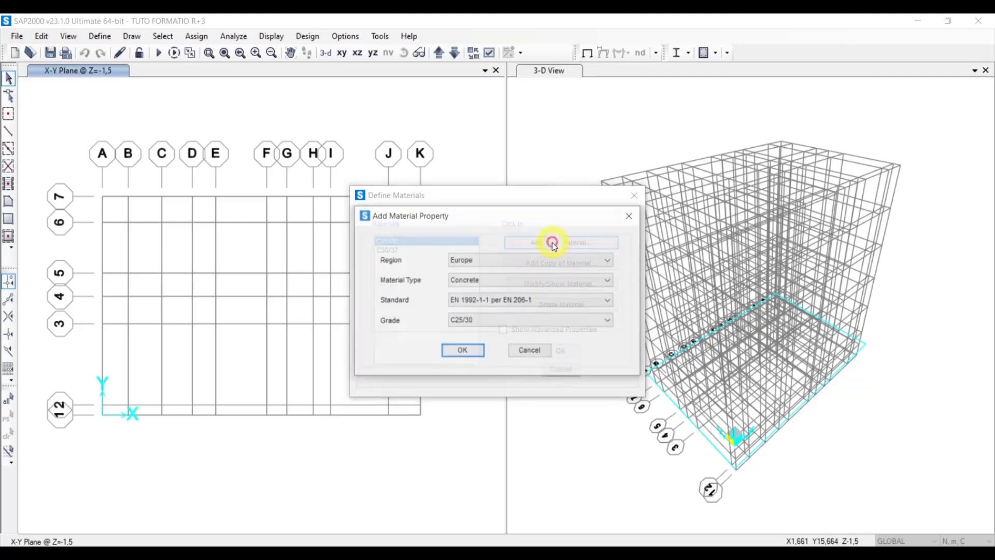
pyautogui.click(476, 260)
pyautogui.click(474, 260)
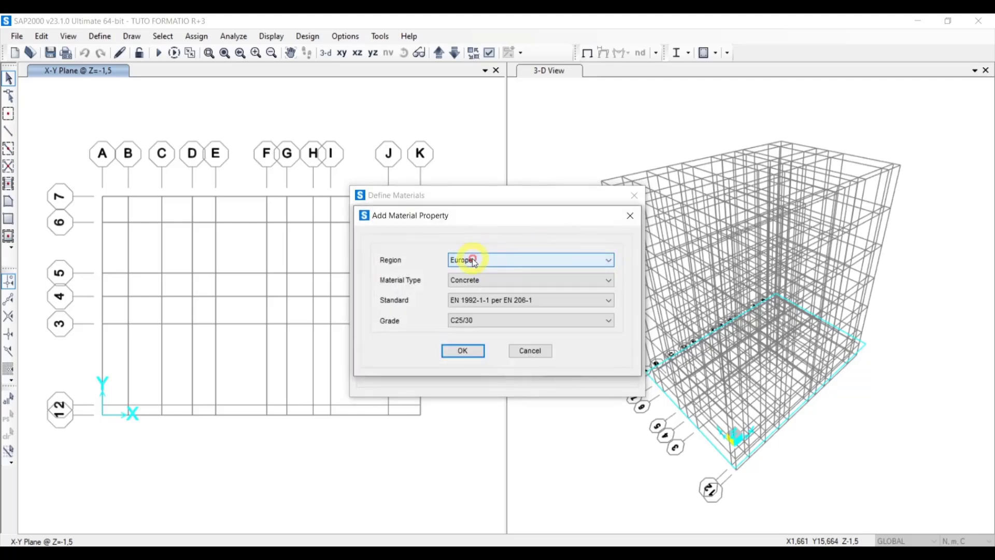
pyautogui.click(495, 278)
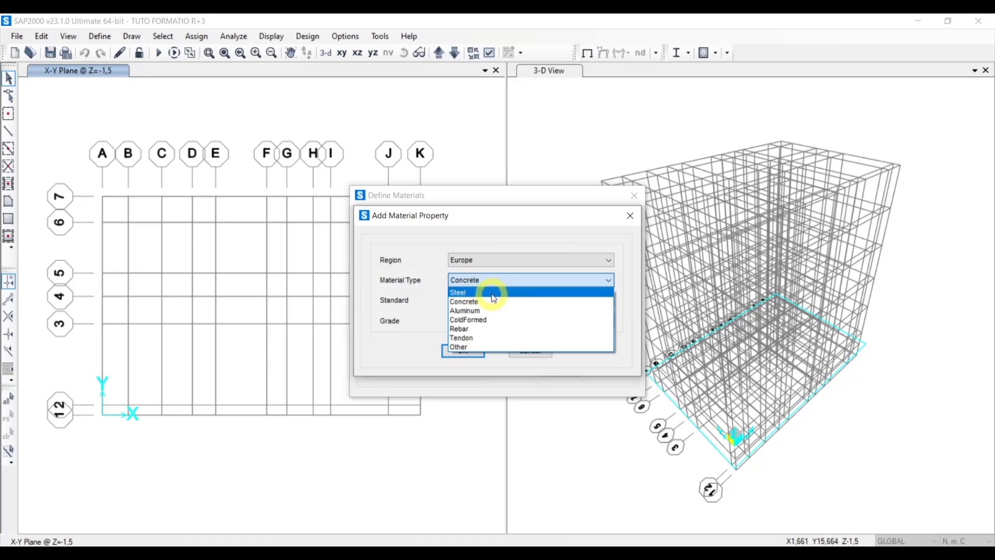
pyautogui.click(465, 327)
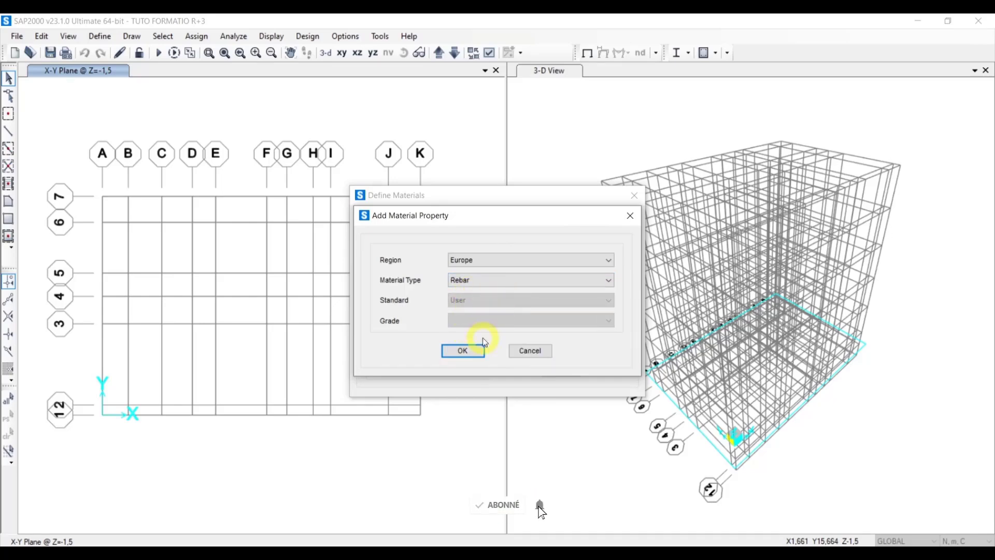
pyautogui.click(468, 351)
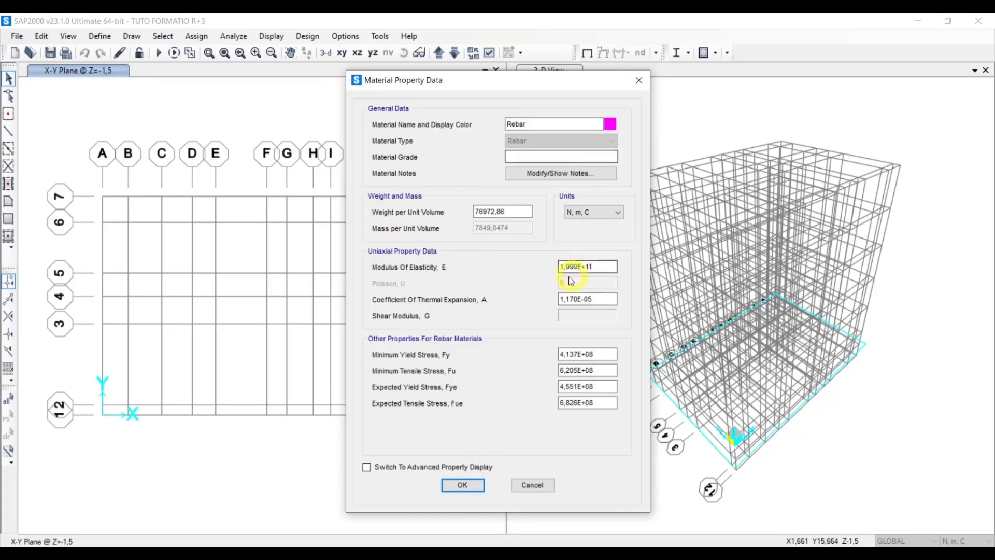
pyautogui.click(463, 486)
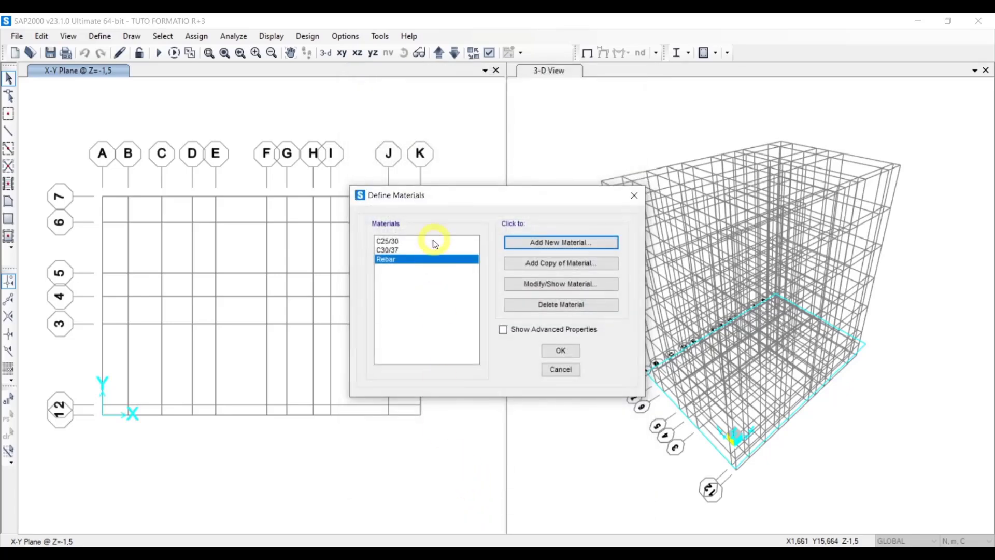
pyautogui.click(571, 351)
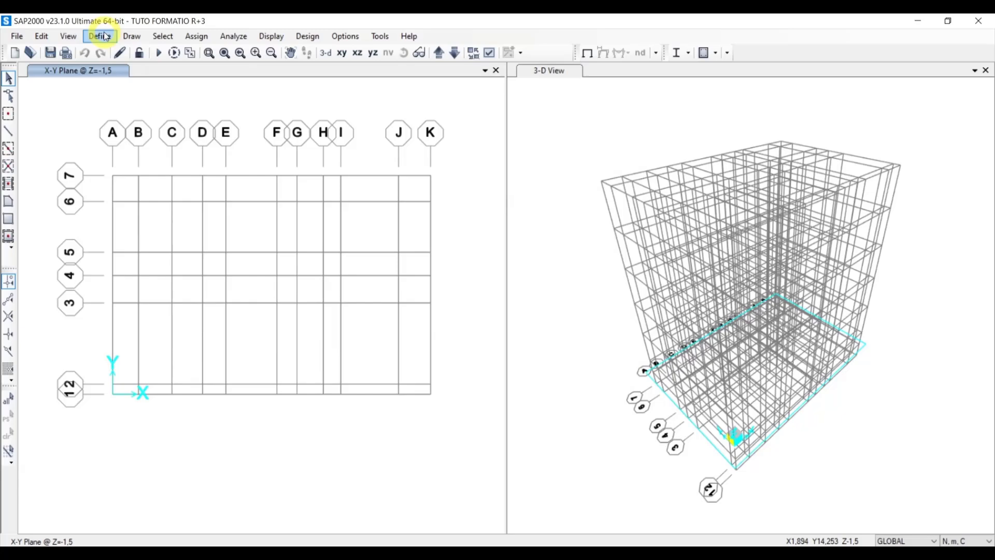
# Start a new frame section property of type Concrete with a rectangular shape.
pyautogui.click(103, 37)
pyautogui.click(104, 37)
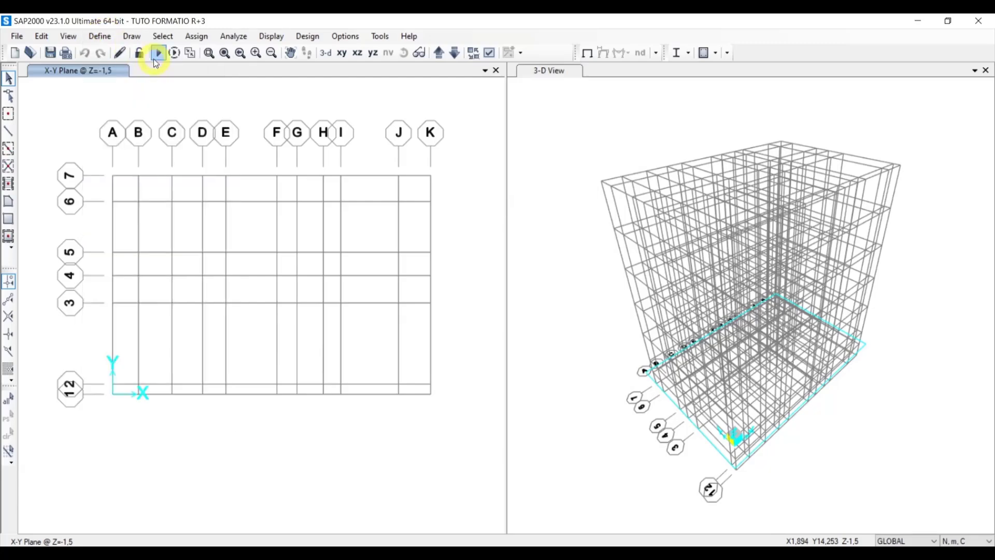
pyautogui.click(101, 40)
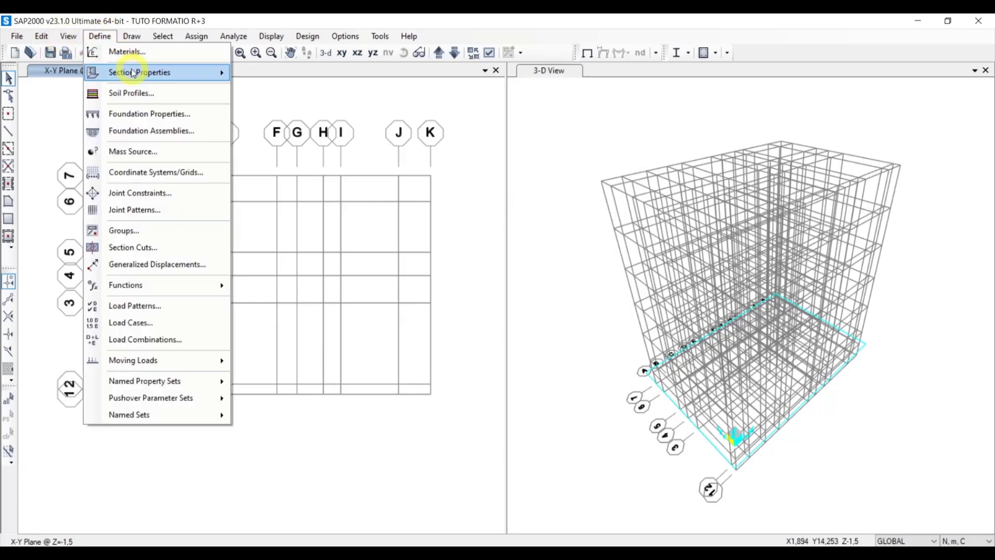
pyautogui.moveTo(177, 78)
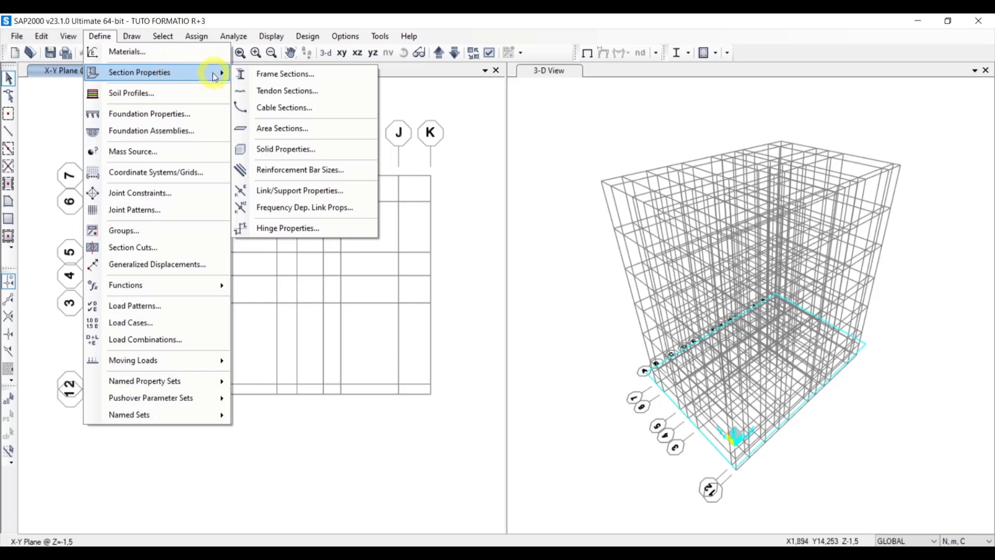
pyautogui.click(286, 75)
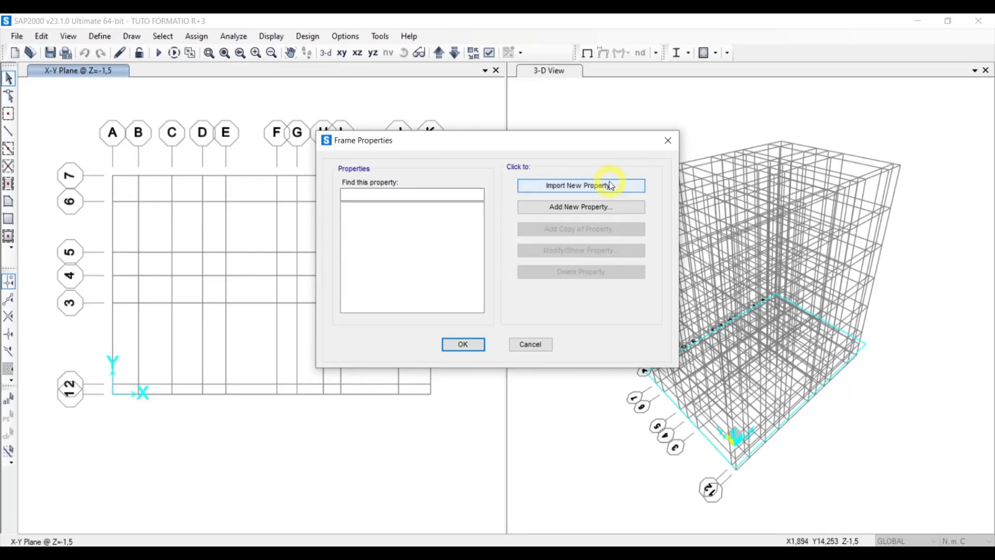
pyautogui.click(576, 185)
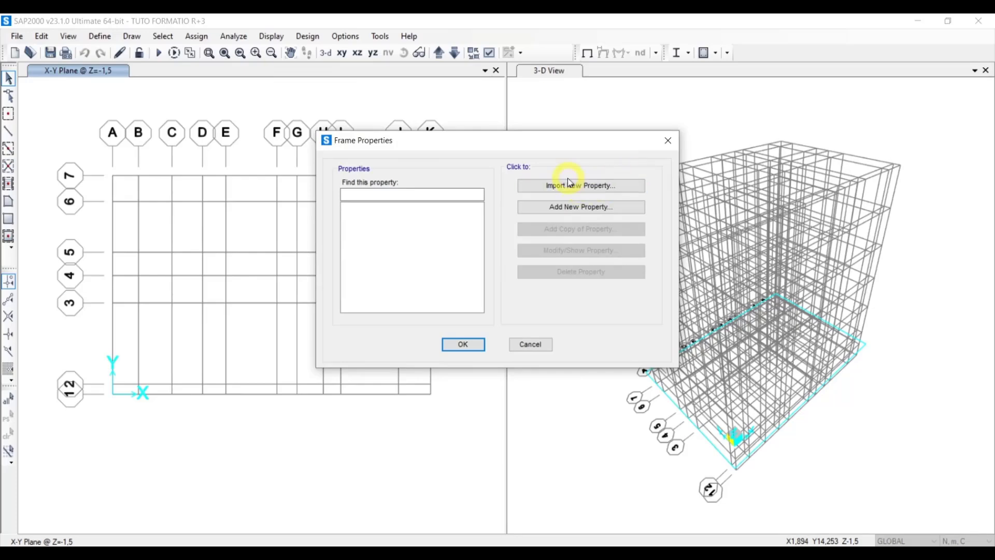
pyautogui.click(577, 207)
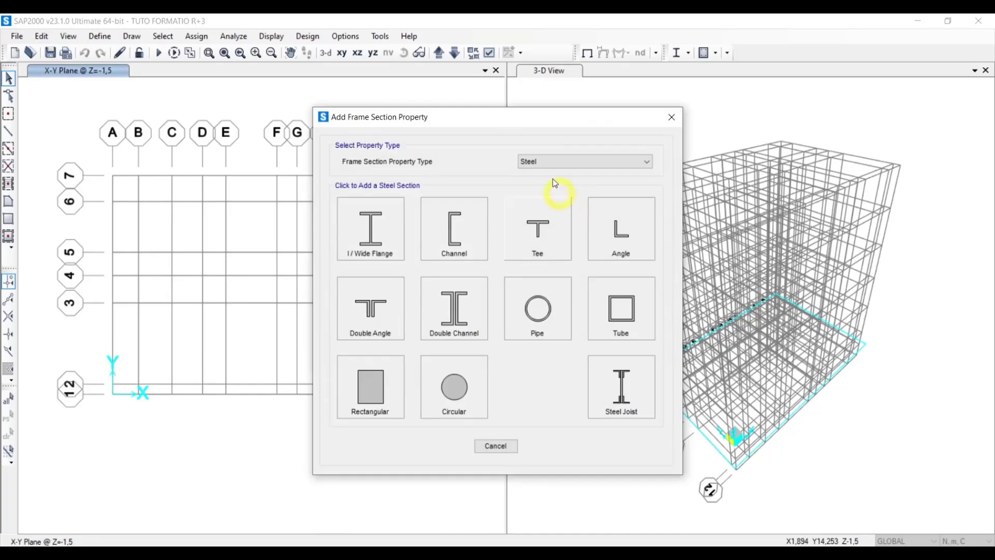
pyautogui.click(573, 161)
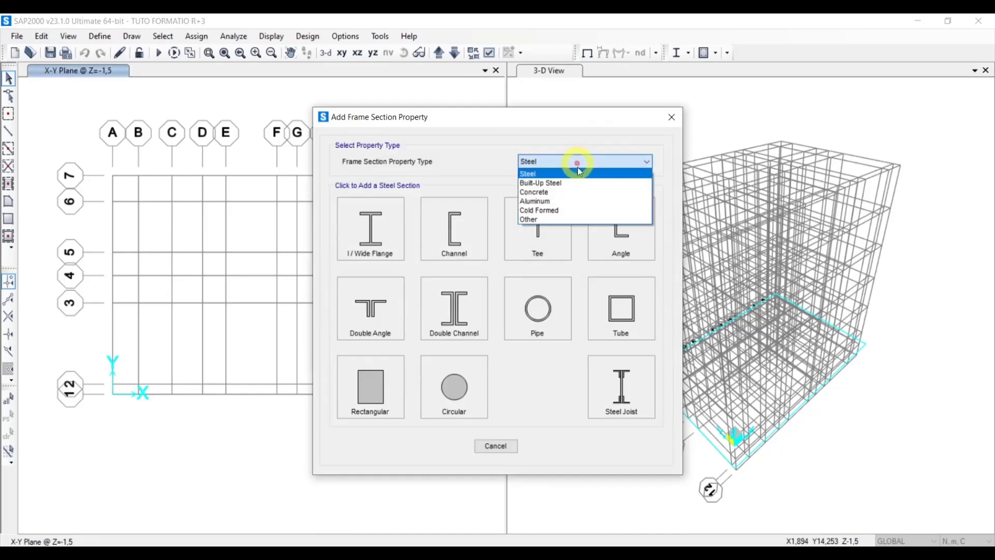
pyautogui.click(562, 191)
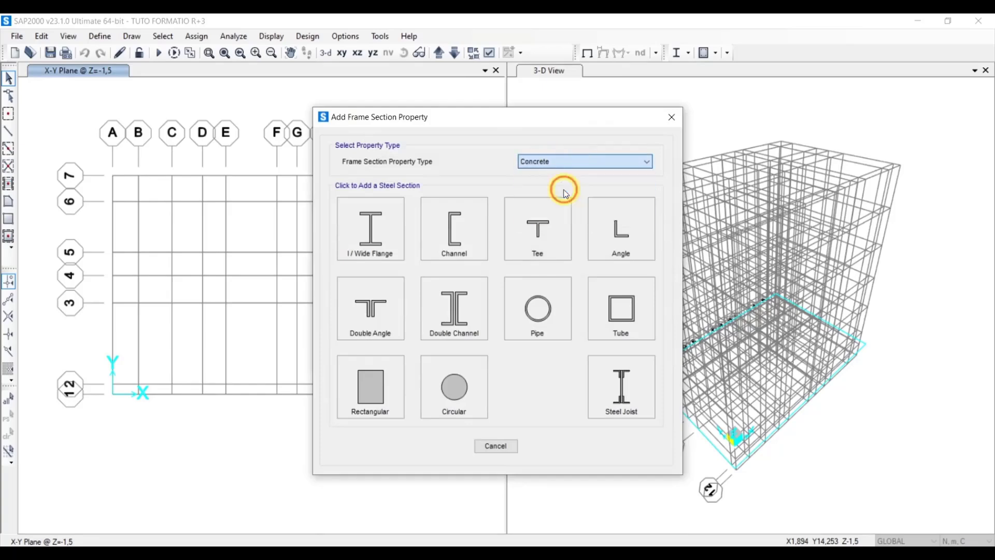
pyautogui.click(366, 234)
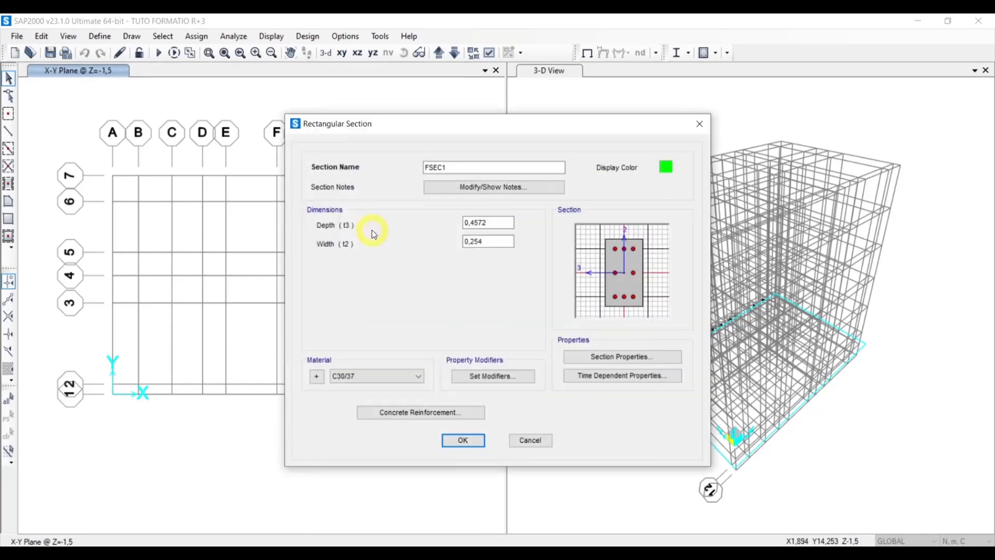
# Set the new rectangular section's depth to 0,3 m and its width to 0,2 m.
pyautogui.click(472, 224)
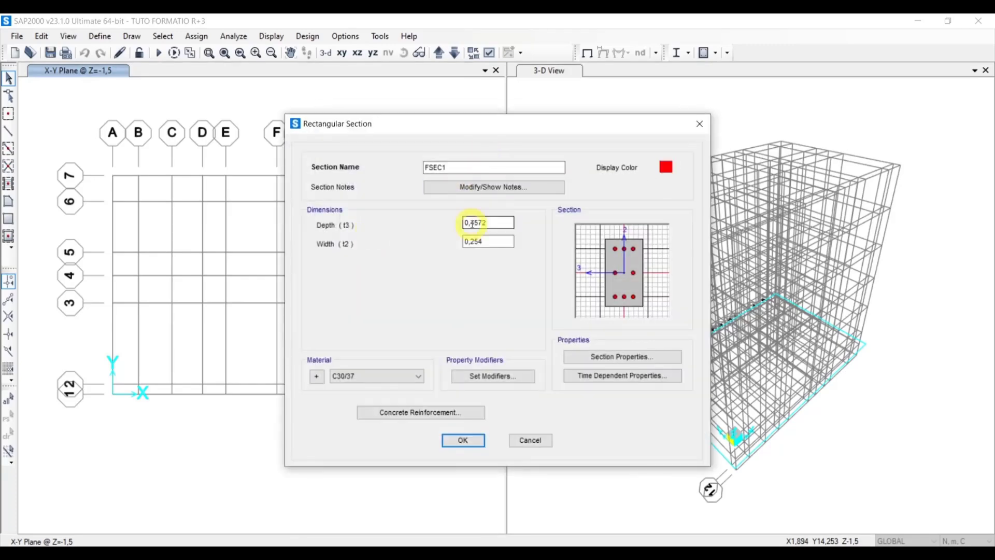
pyautogui.doubleClick(472, 224)
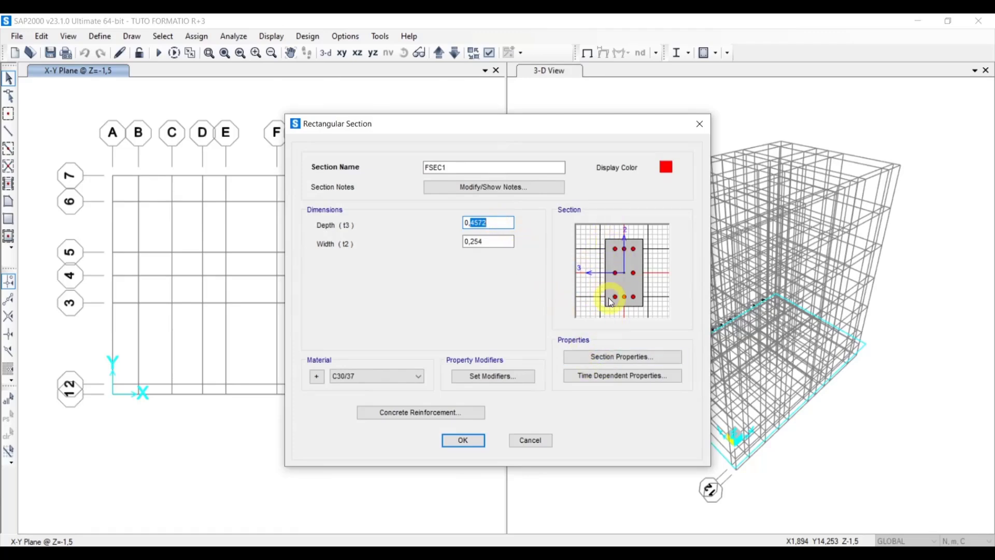
pyautogui.write('3')
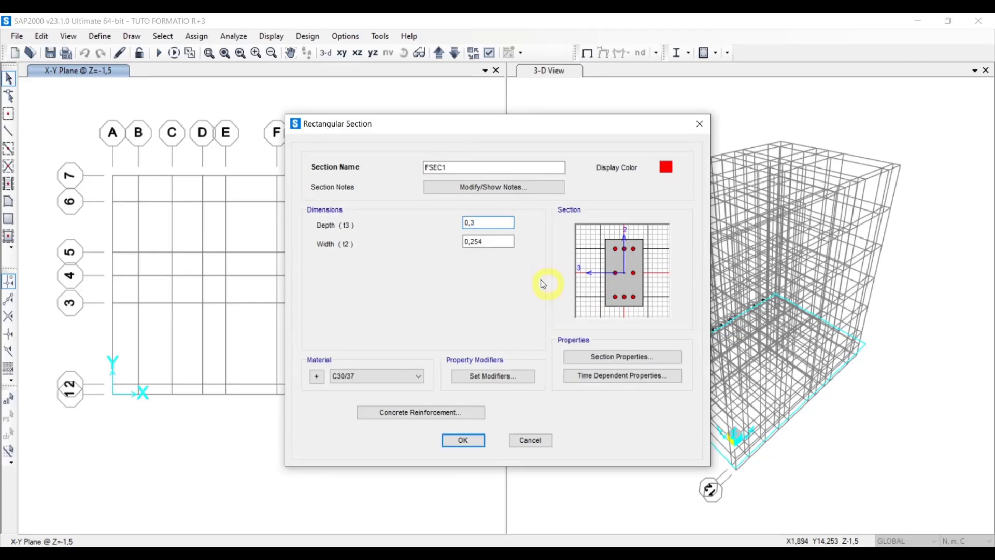
pyautogui.click(482, 240)
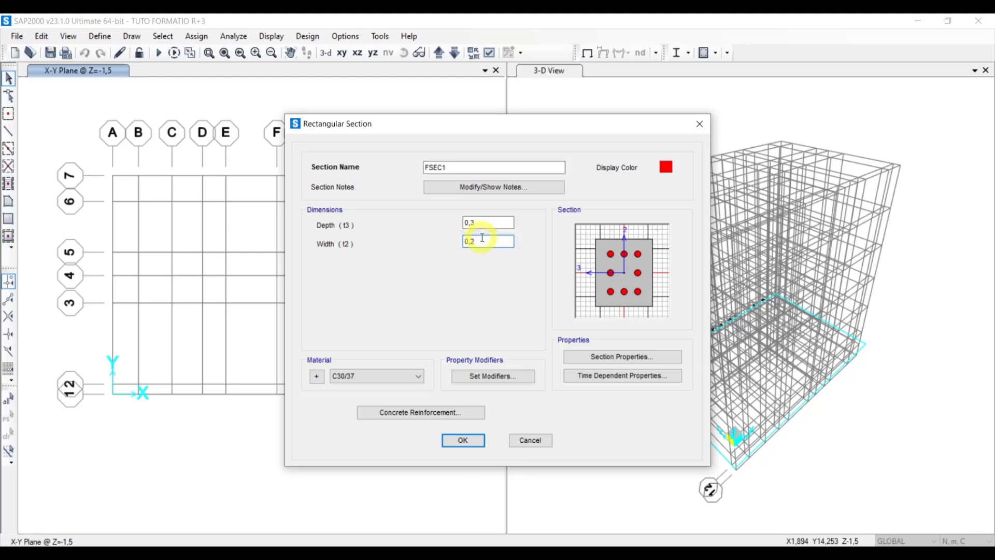
pyautogui.click(483, 223)
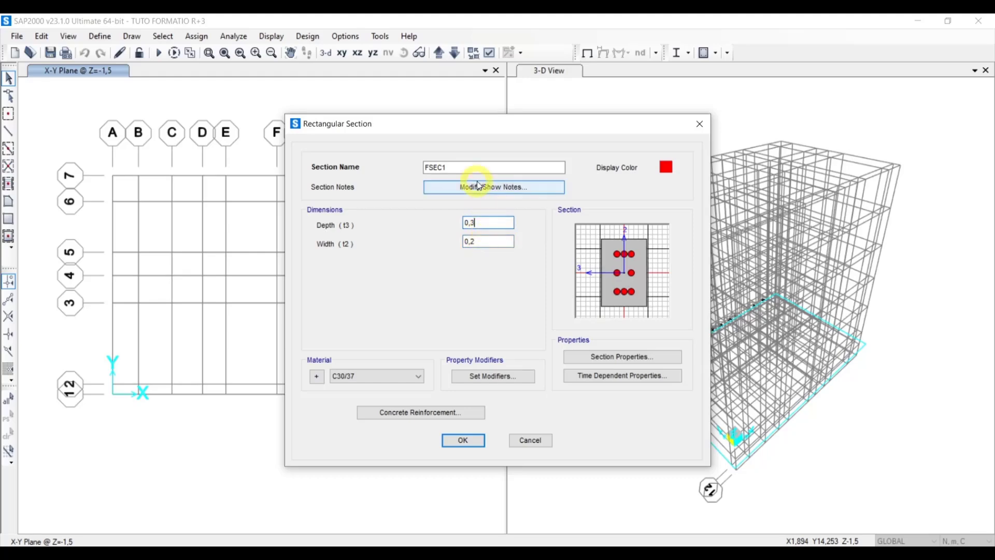
# Name the 0,3 by 0,2 m section Longrine and assign it the C25/30 concrete material.
pyautogui.doubleClick(457, 166)
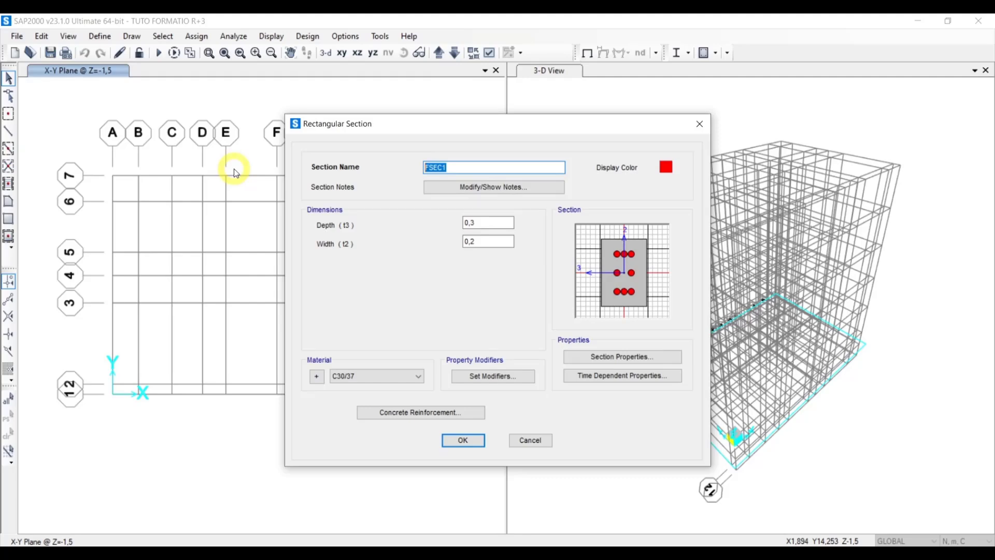
pyautogui.write('Longrine')
pyautogui.click(478, 310)
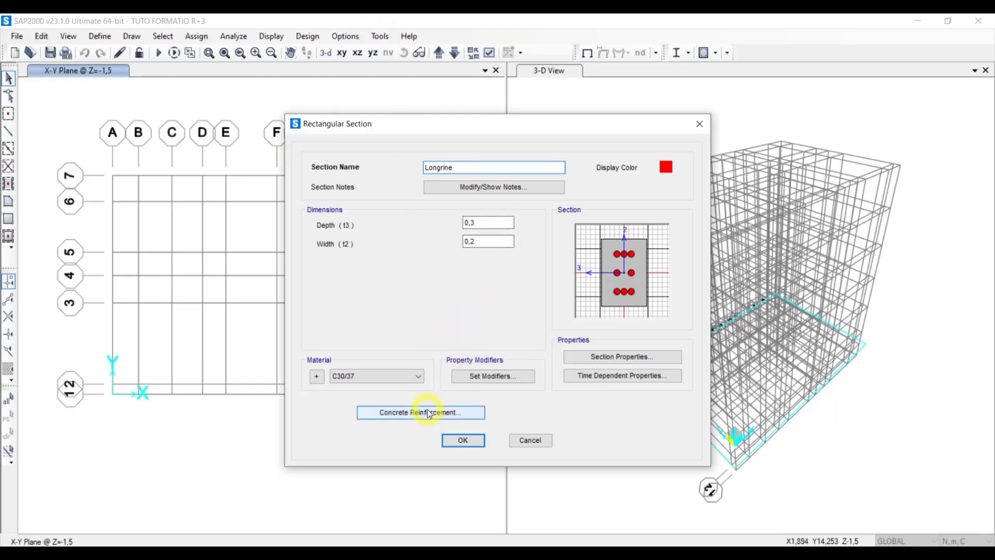
pyautogui.click(402, 377)
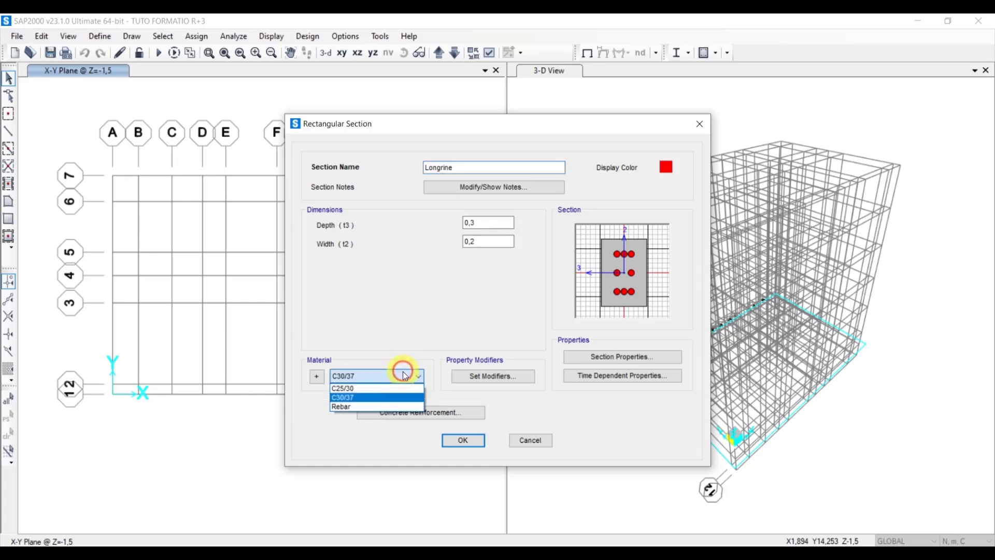
pyautogui.click(391, 388)
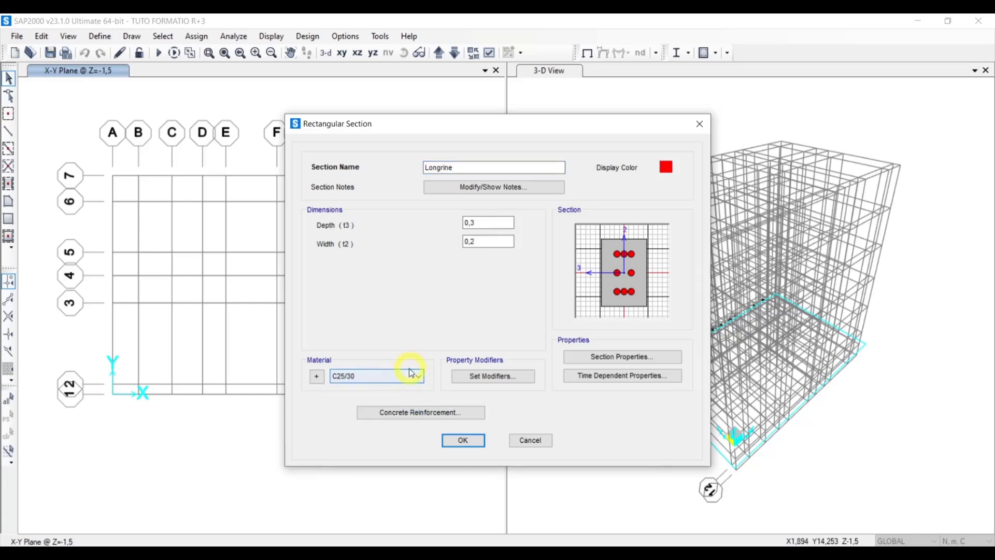
# Set the Longrine reinforcement to Beam (M3 Design Only) with 0,05 m top and bottom covers, and save the section.
pyautogui.click(416, 413)
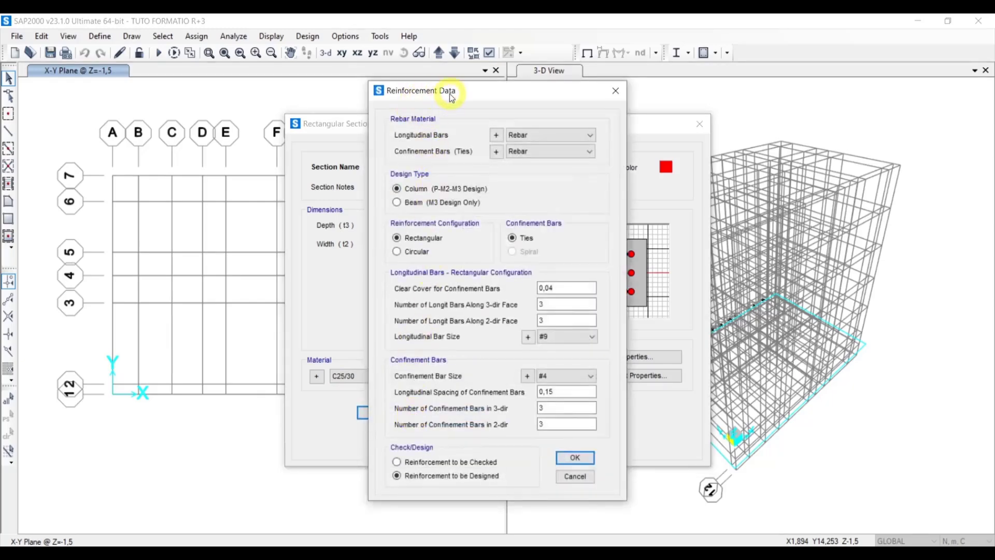
pyautogui.click(413, 206)
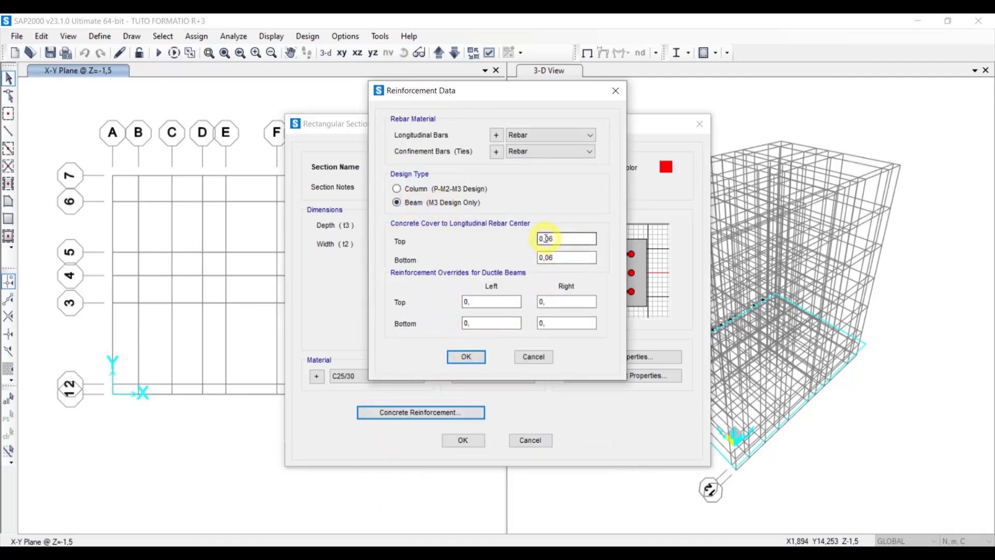
pyautogui.moveTo(550, 237); pyautogui.dragTo(562, 239)
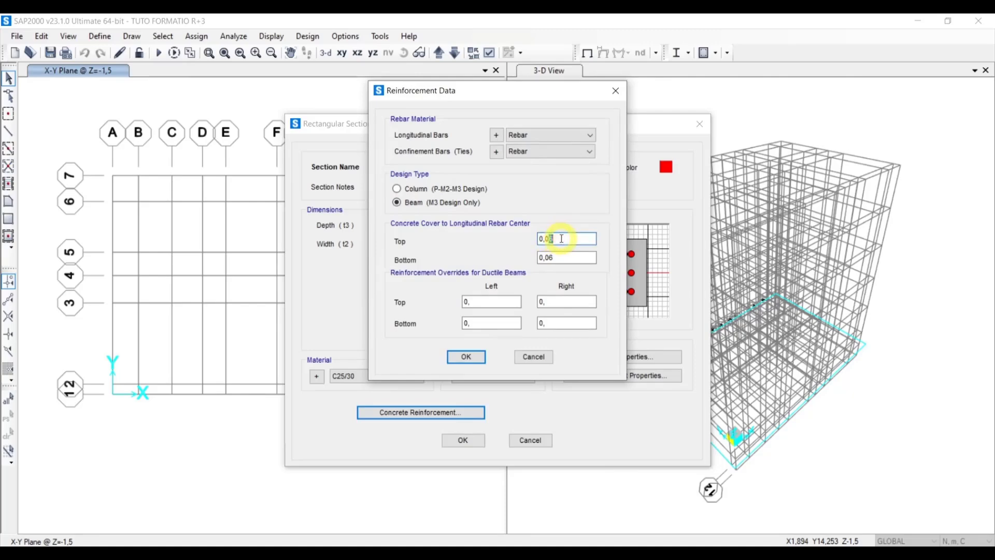
pyautogui.click(552, 257)
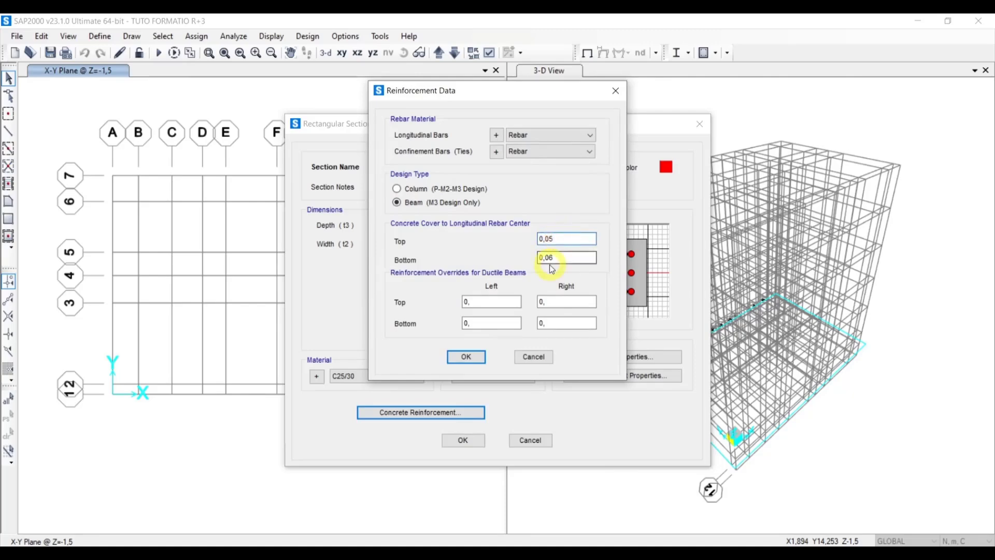
pyautogui.click(551, 258)
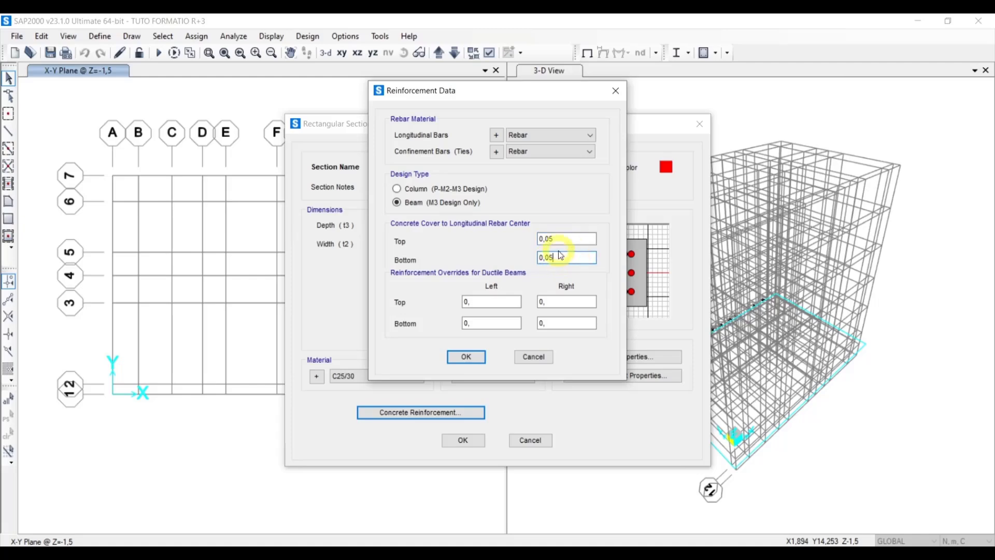
pyautogui.click(481, 361)
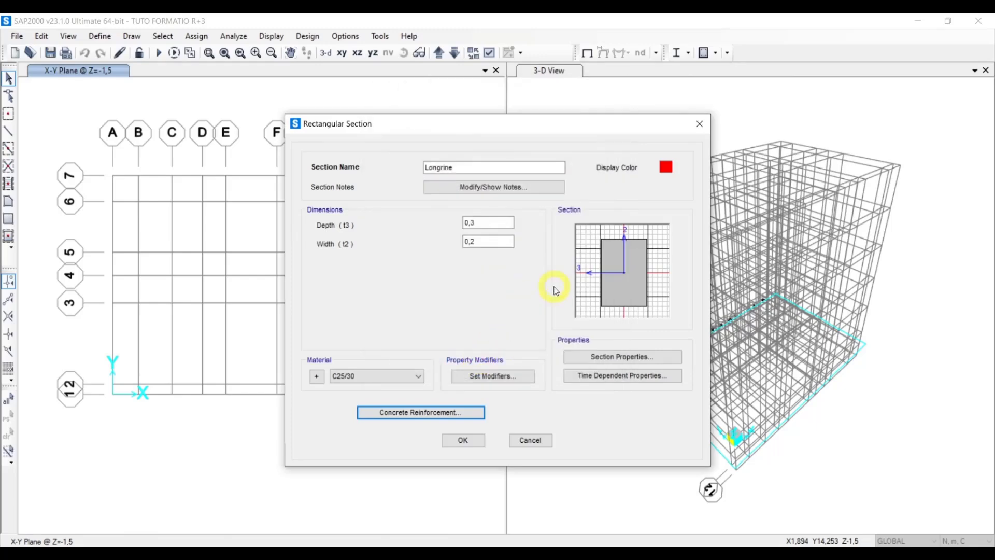
pyautogui.click(469, 440)
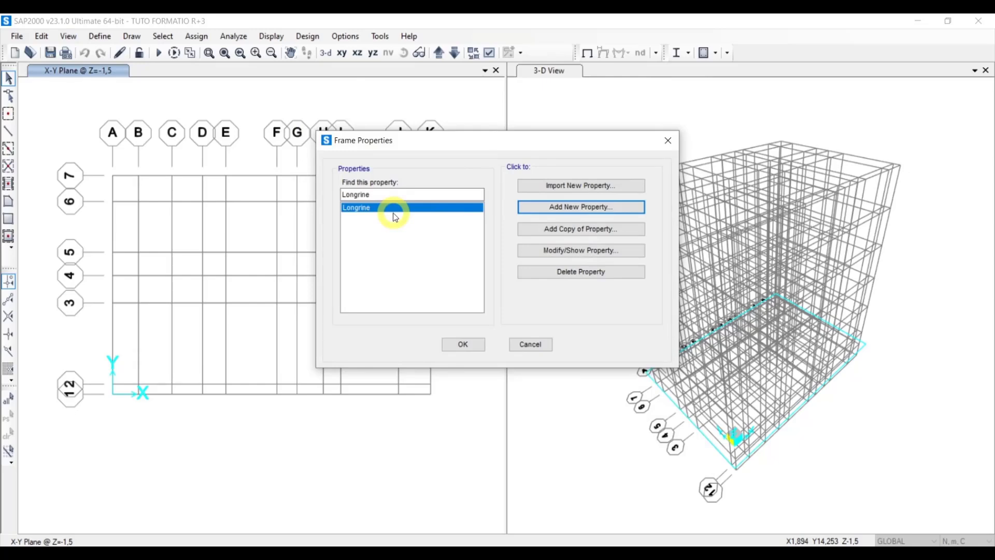
# Add another rectangular concrete frame section and name it poutre 01.
pyautogui.click(597, 207)
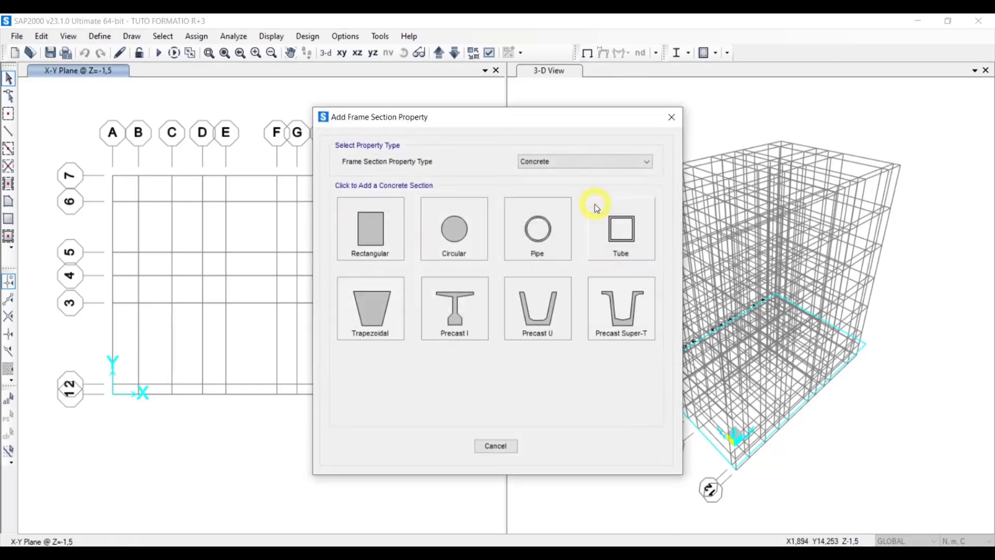
pyautogui.click(382, 248)
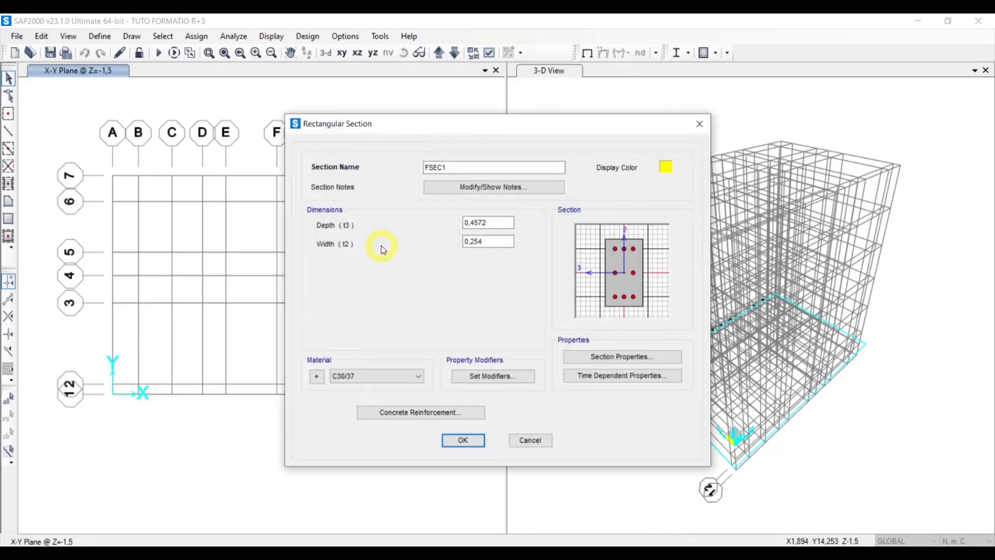
pyautogui.doubleClick(470, 168)
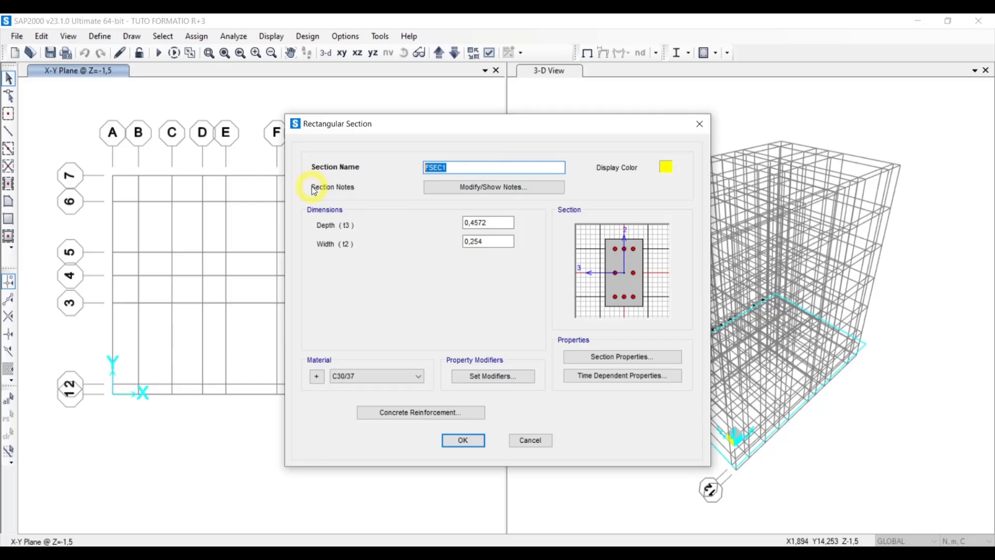
pyautogui.write('poutre 01')
# Set the poutre 01 section's depth to 0,4 m and its width to 0,2 m.
pyautogui.moveTo(492, 223)
pyautogui.mouseDown()
pyautogui.moveTo(472, 220)
pyautogui.moveTo(493, 222)
pyautogui.mouseUp()
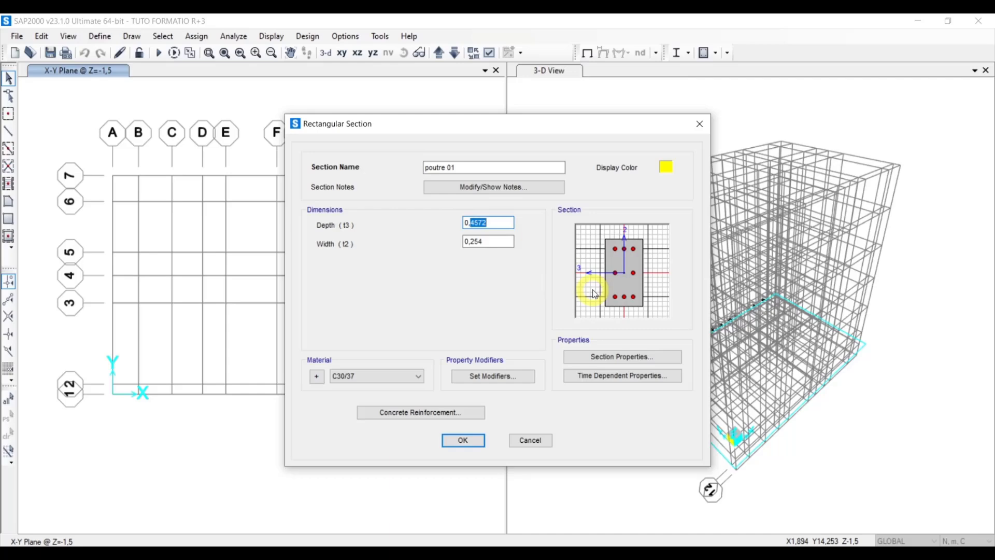
pyautogui.write('4')
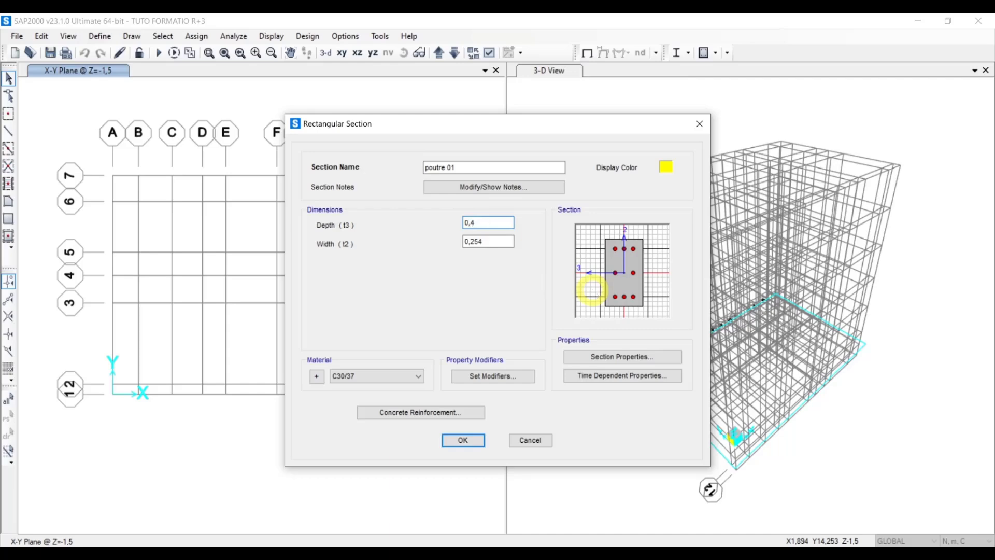
pyautogui.click(484, 241)
pyautogui.press('BackSpace')
pyautogui.press('BackSpace')
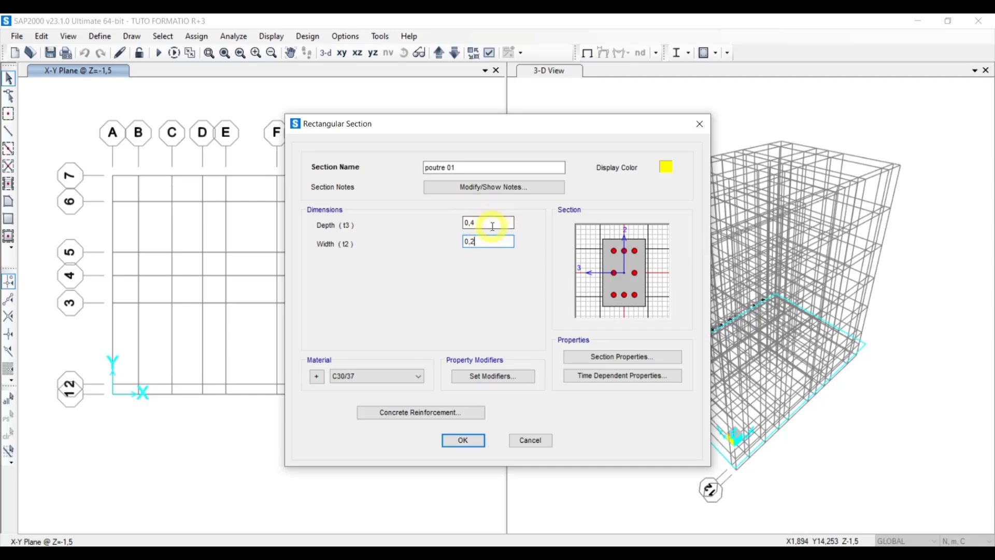
pyautogui.click(492, 224)
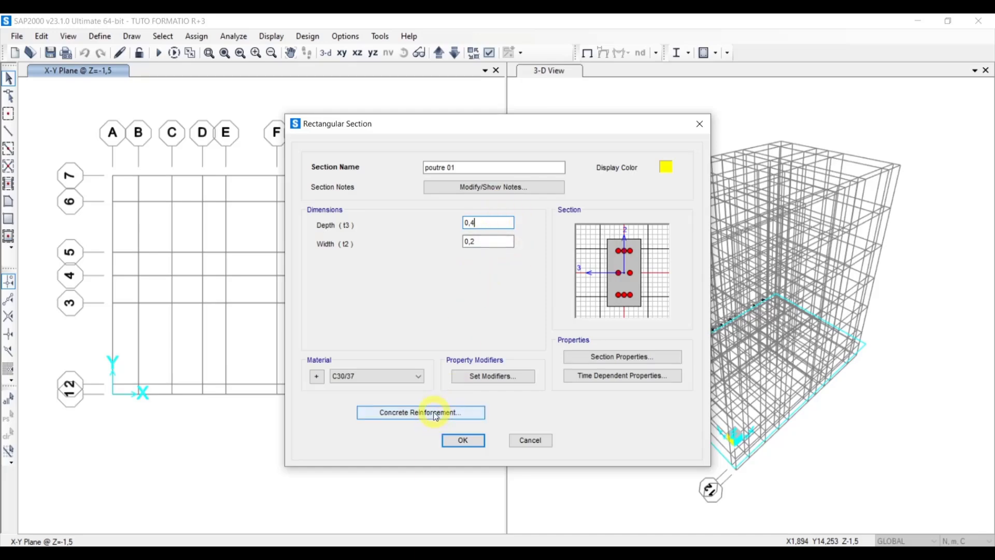
# Assign the C25/30 concrete material to the poutre 01 section.
pyautogui.click(416, 379)
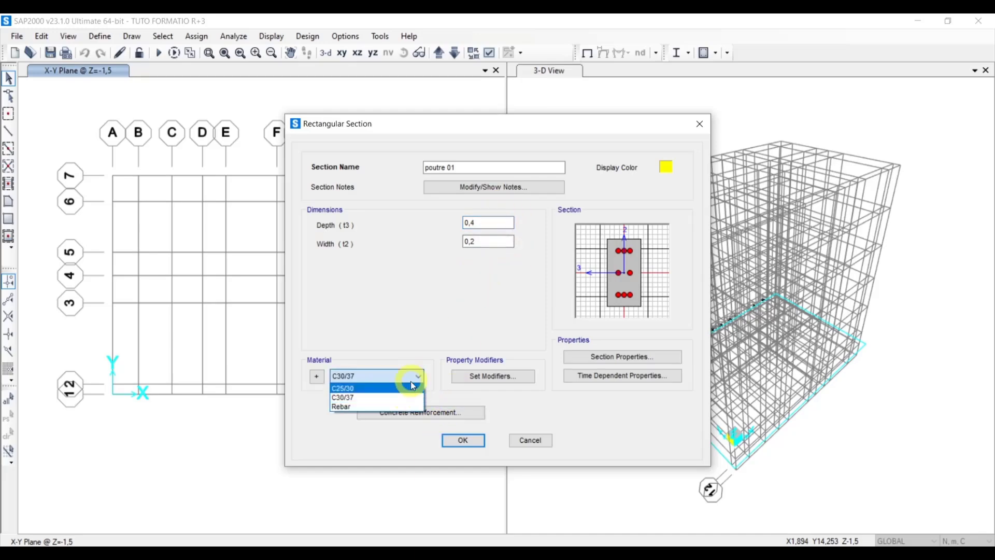
pyautogui.click(409, 397)
pyautogui.click(415, 378)
pyautogui.click(405, 388)
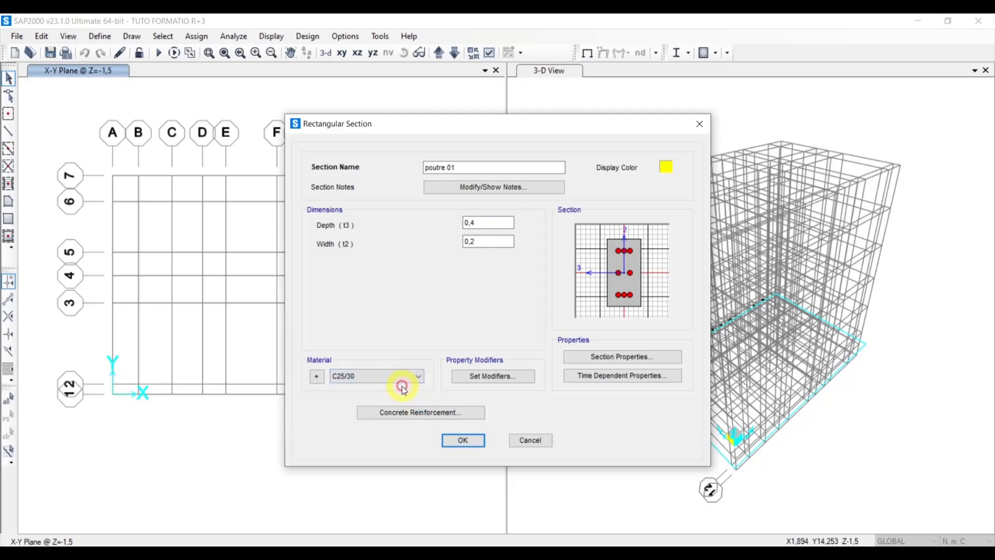
# Set the poutre 01 reinforcement to Beam (M3 Design Only) with 0,05 m top and bottom covers, and save the section.
pyautogui.click(409, 411)
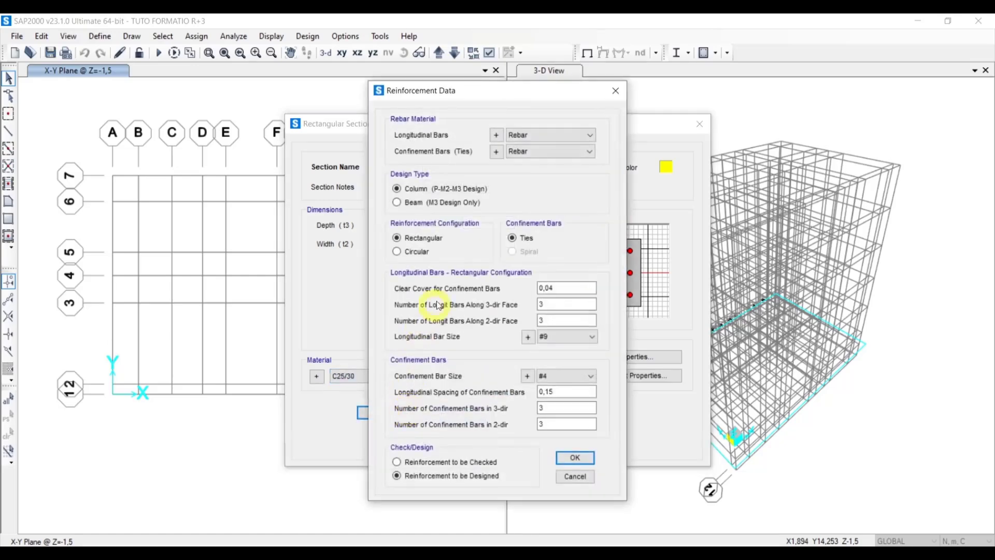
pyautogui.click(397, 202)
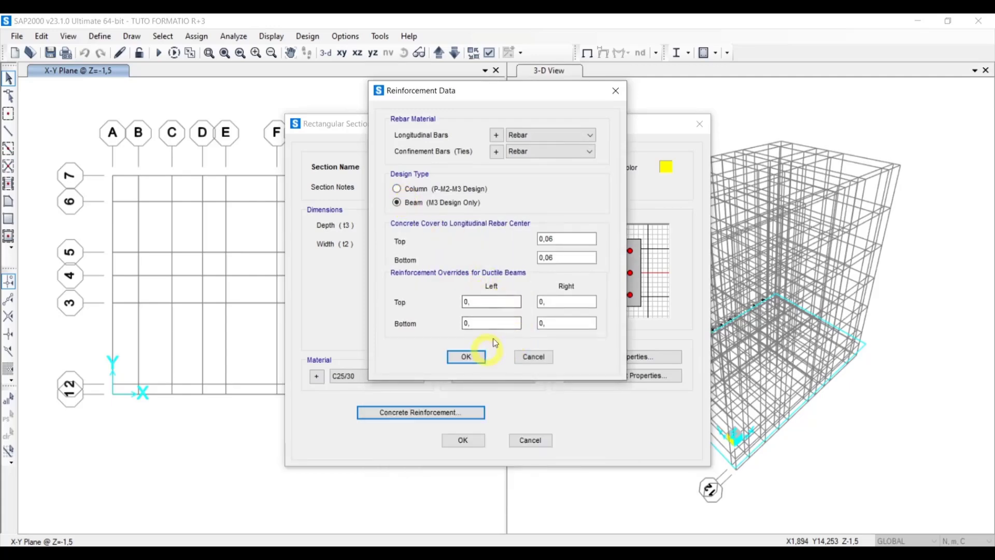
pyautogui.moveTo(549, 240); pyautogui.dragTo(559, 240)
pyautogui.write('5')
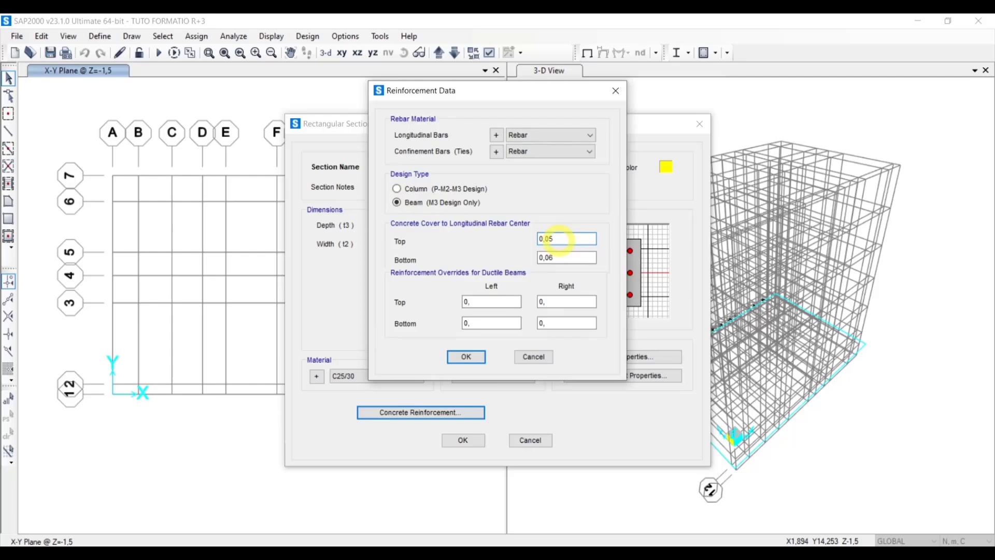
pyautogui.click(549, 258)
pyautogui.moveTo(550, 258); pyautogui.dragTo(554, 258)
pyautogui.write('5')
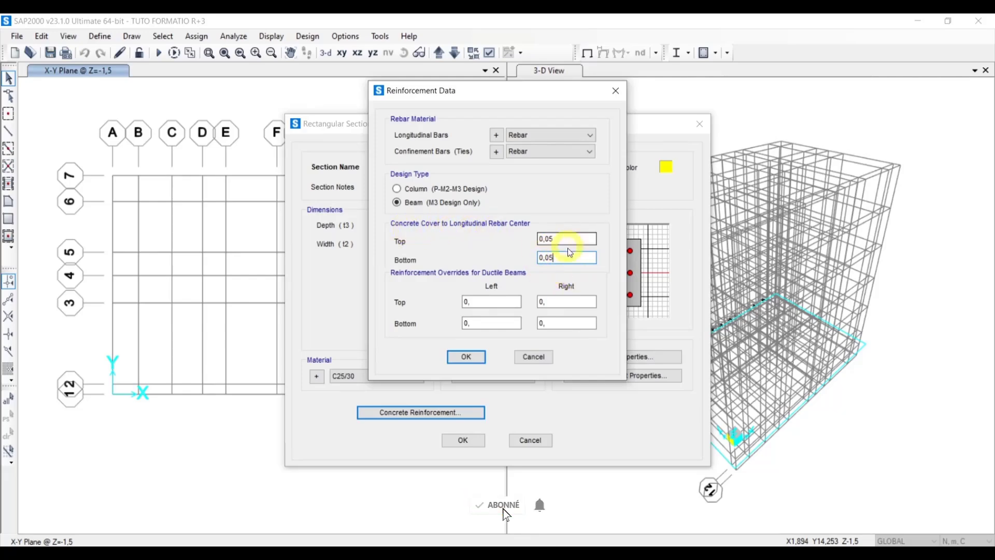
pyautogui.click(467, 358)
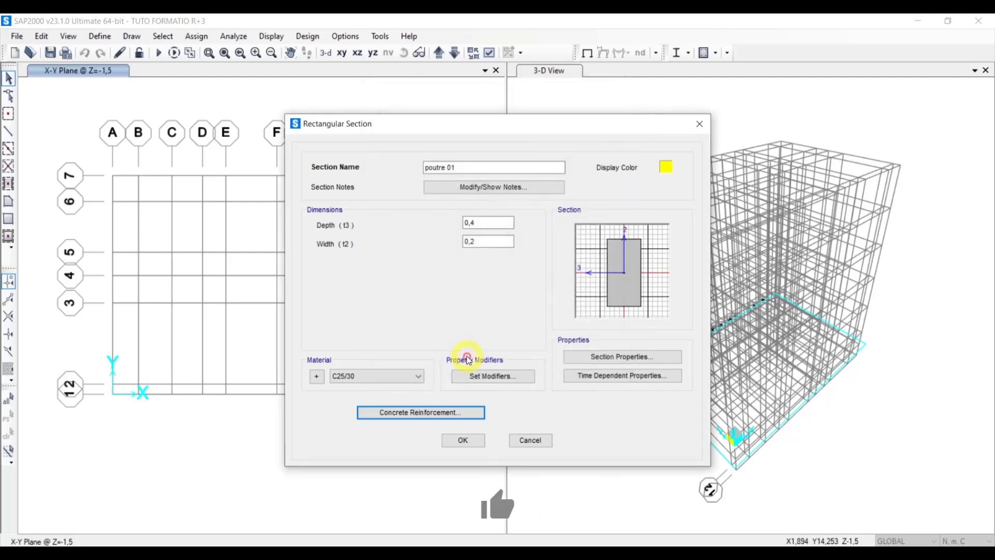
pyautogui.click(463, 441)
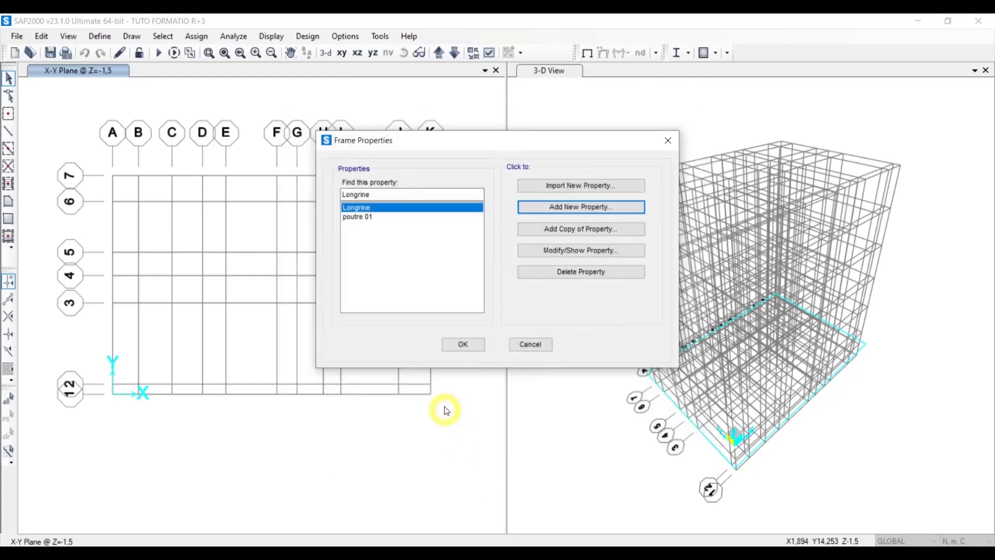
# Add a third rectangular concrete frame section and name it Chainage.
pyautogui.click(580, 207)
pyautogui.click(399, 248)
pyautogui.moveTo(449, 167); pyautogui.dragTo(381, 181)
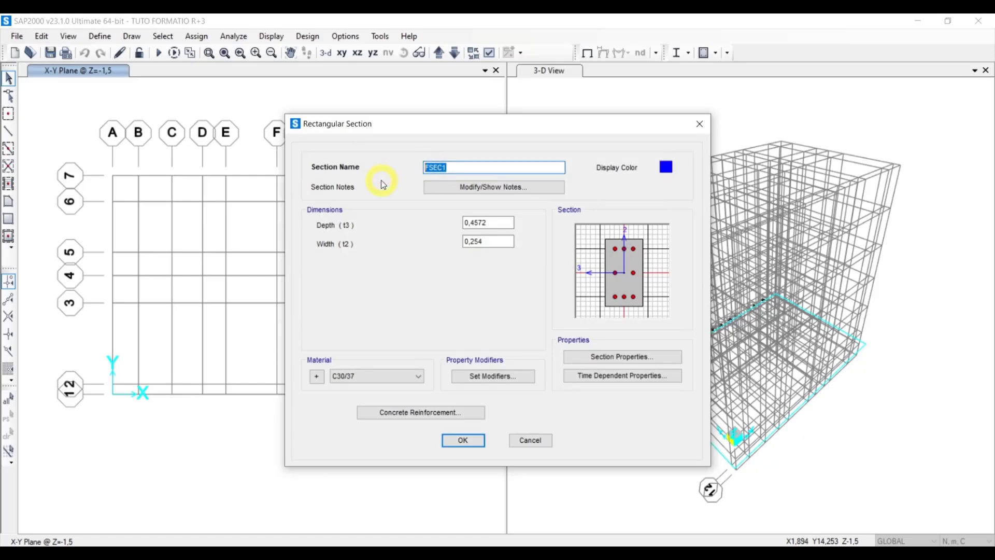
pyautogui.write('Chainage')
# Set the Chainage section's depth and width to 0,15 m and assign it the C25/30 concrete material.
pyautogui.click(473, 224)
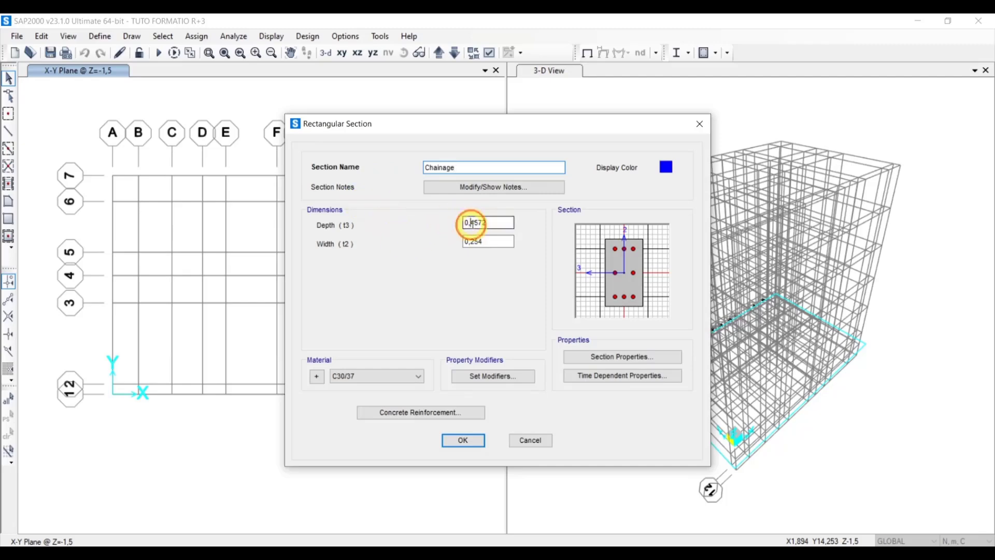
pyautogui.moveTo(470, 224); pyautogui.dragTo(486, 224)
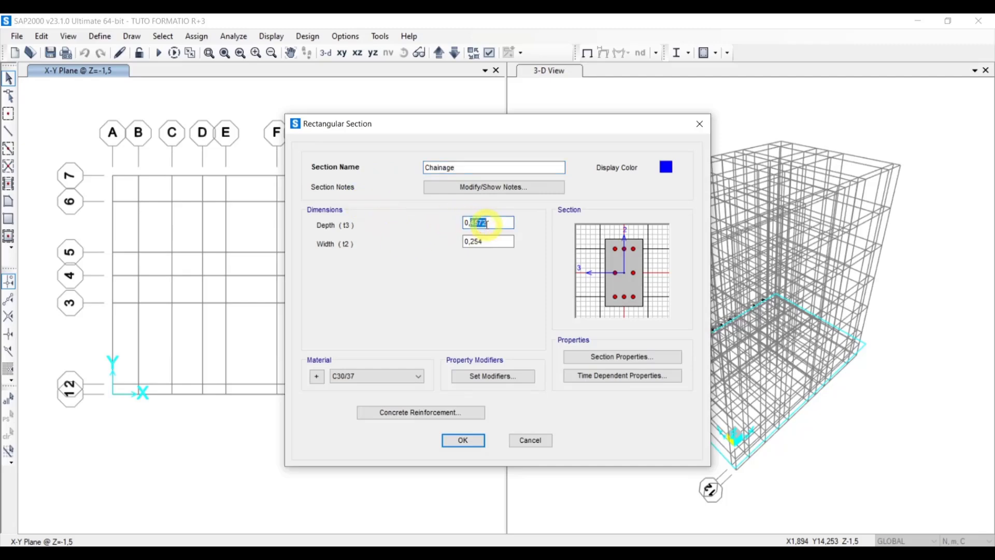
pyautogui.write('15')
pyautogui.click(475, 241)
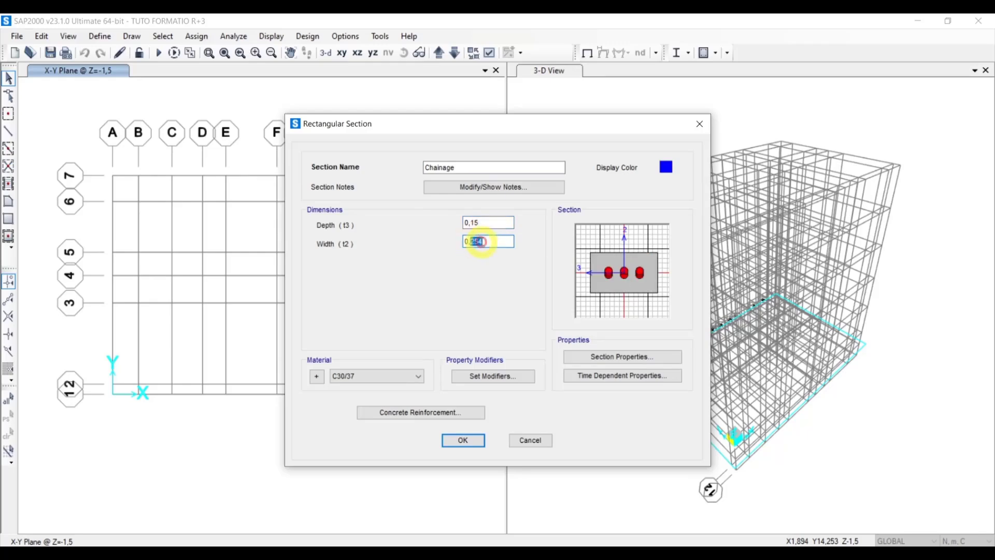
pyautogui.moveTo(473, 241); pyautogui.dragTo(488, 243)
pyautogui.write('15')
pyautogui.click(501, 222)
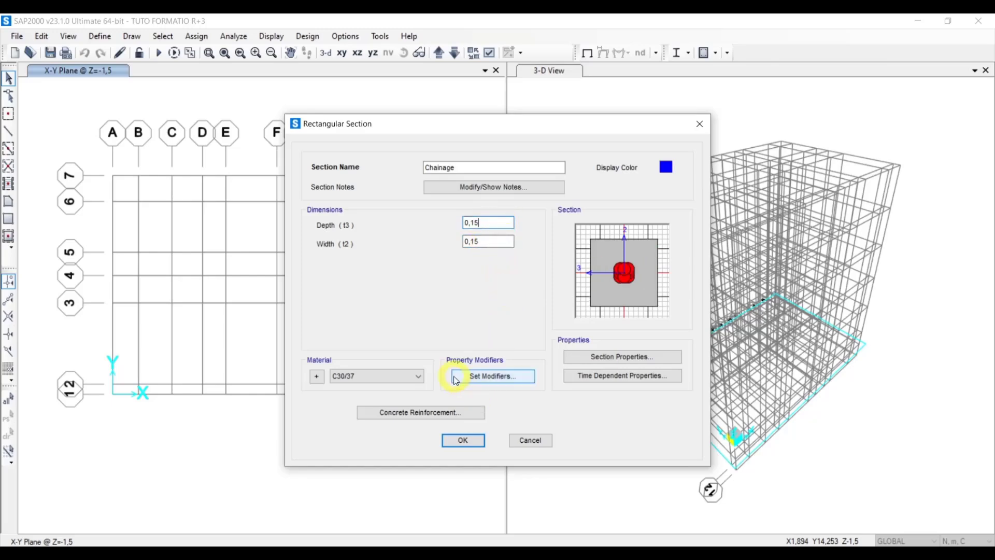
pyautogui.click(399, 380)
pyautogui.click(385, 388)
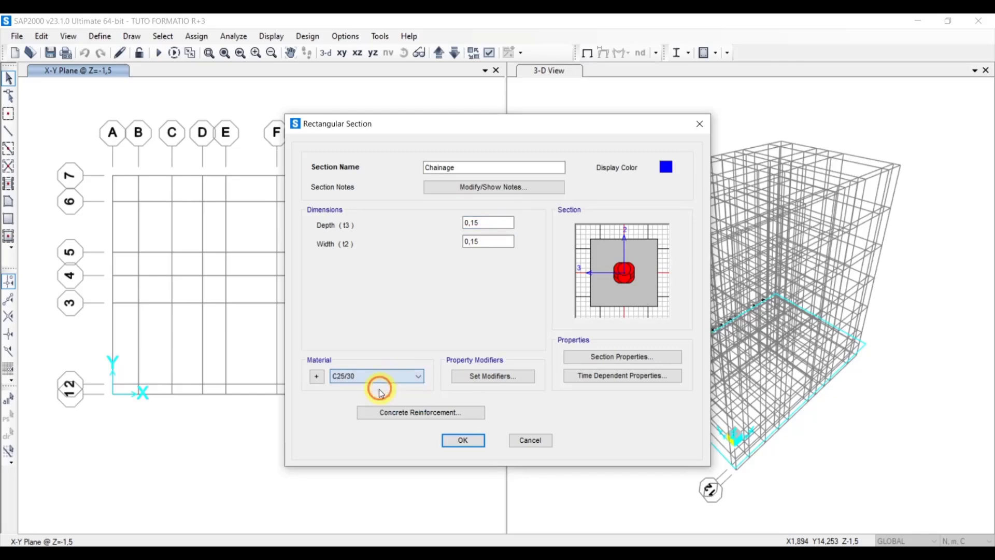
# Set the Chainage reinforcement to Beam (M3 Design Only) with 0,05 m top and bottom covers, and save the section.
pyautogui.click(406, 411)
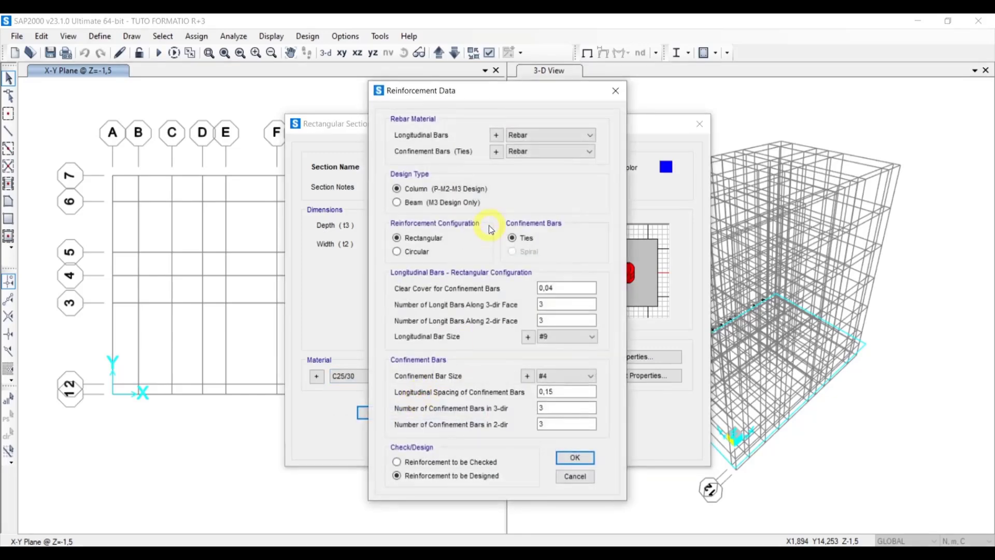
pyautogui.click(435, 203)
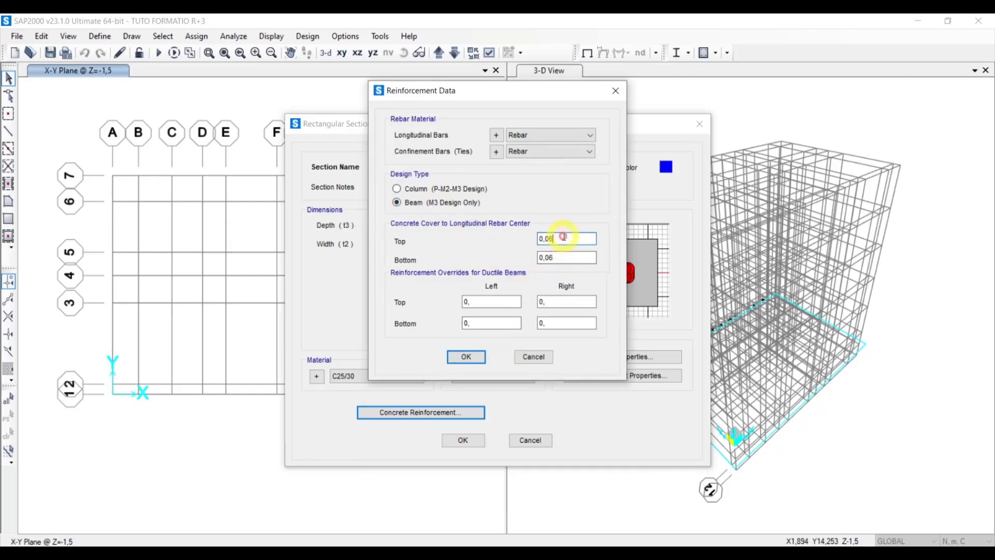
pyautogui.press('BackSpace')
pyautogui.write('5')
pyautogui.click(570, 255)
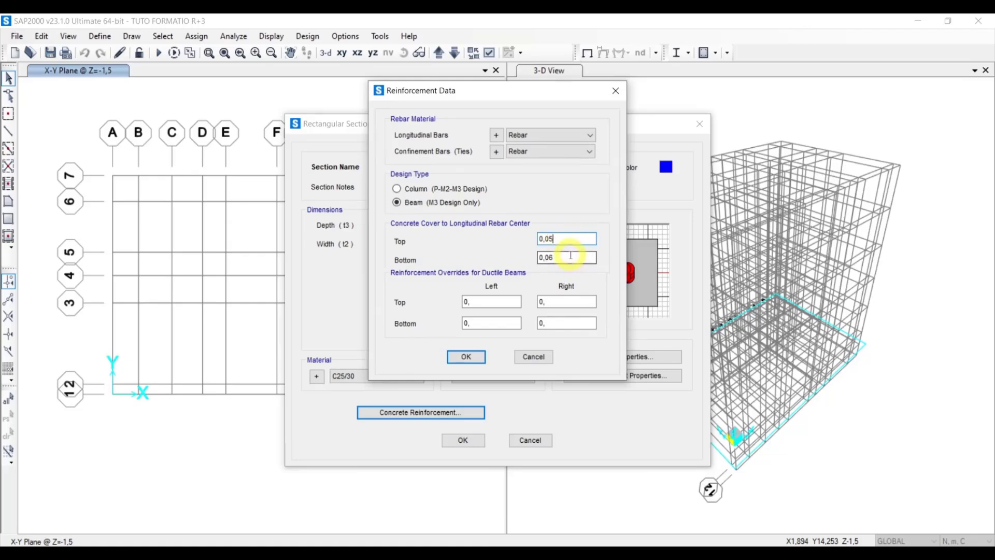
pyautogui.press('BackSpace')
pyautogui.write('5')
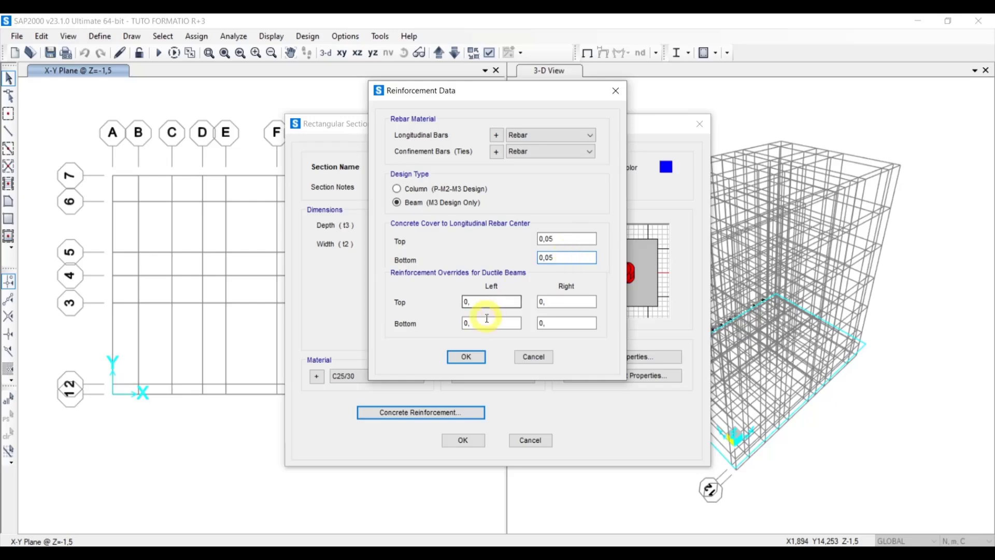
pyautogui.click(467, 356)
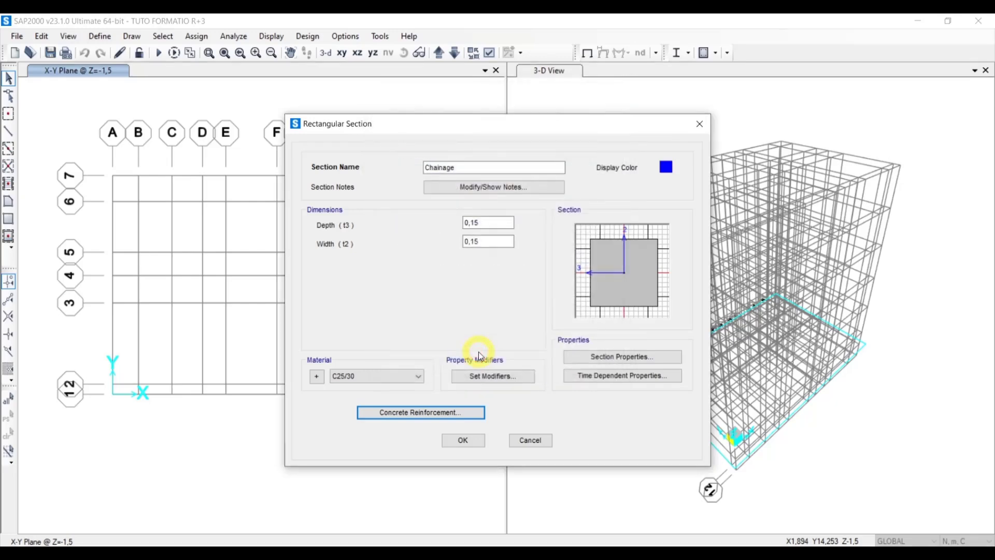
pyautogui.click(471, 439)
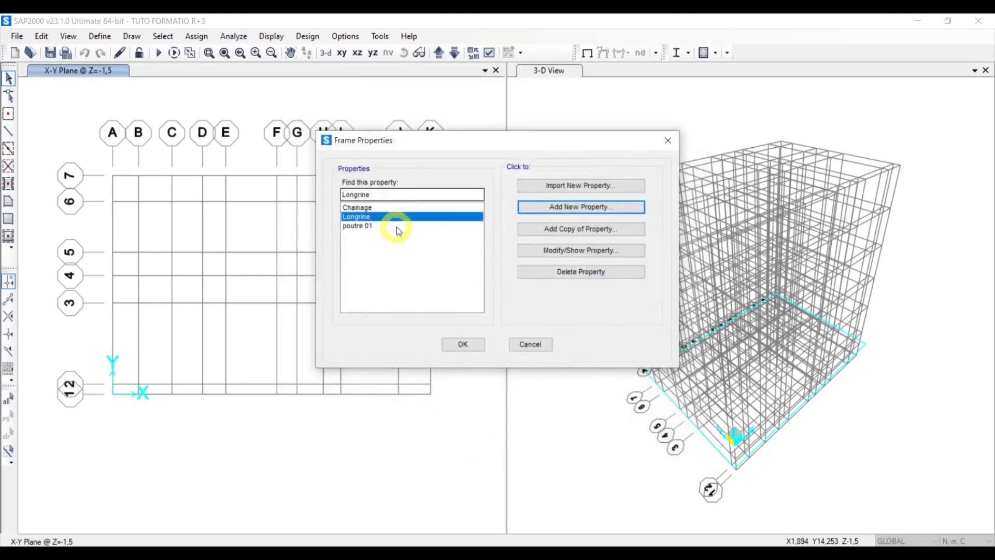
# Add a fourth rectangular concrete frame section, 0,2 m deep and 0,2 m wide, using the C25/30 material.
pyautogui.click(564, 206)
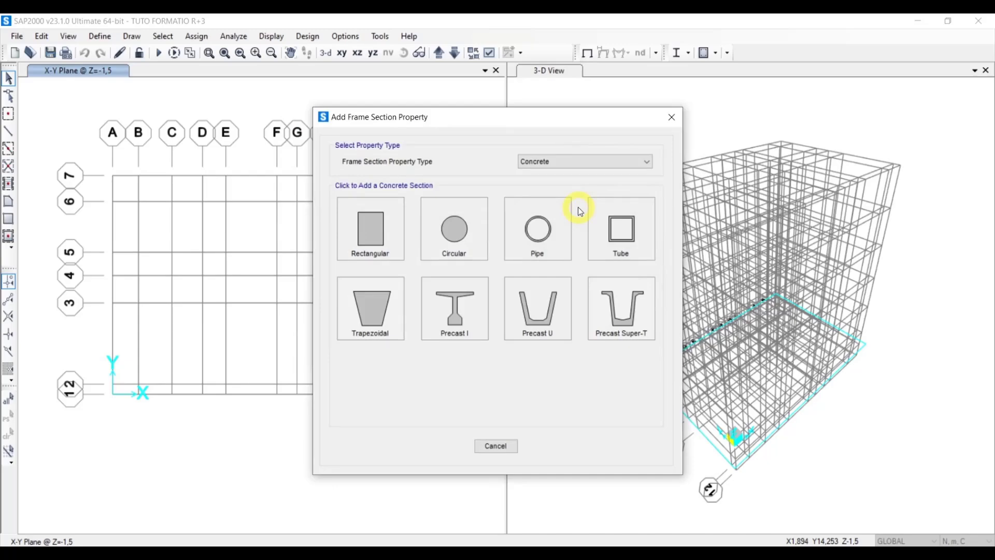
pyautogui.click(390, 240)
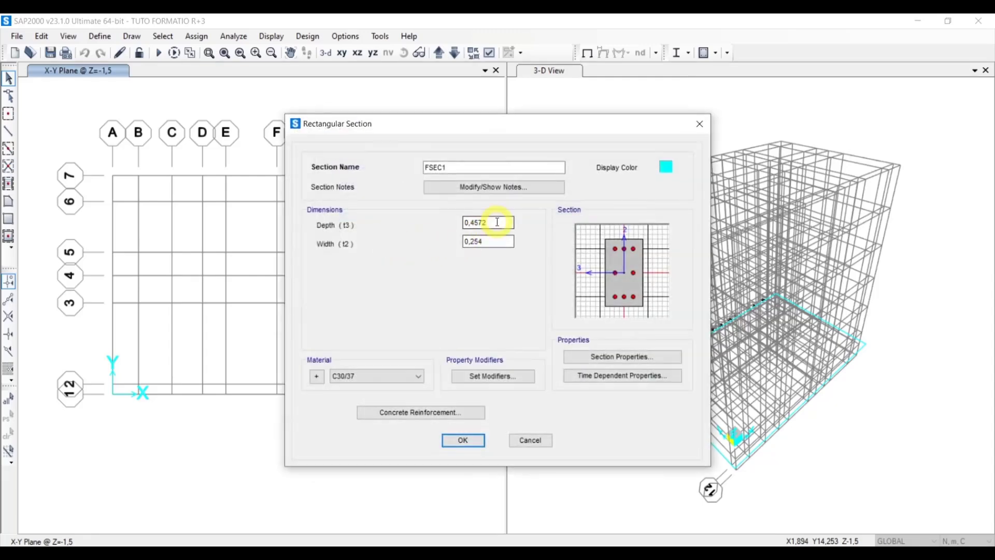
pyautogui.moveTo(499, 222); pyautogui.dragTo(473, 224)
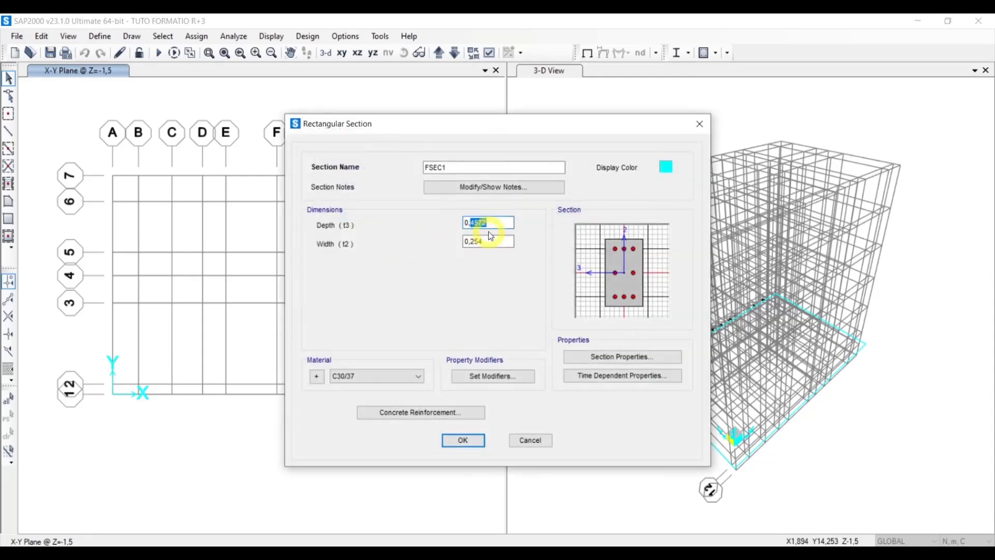
pyautogui.write('2')
pyautogui.click(482, 242)
pyautogui.press('BackSpace')
pyautogui.press('BackSpace')
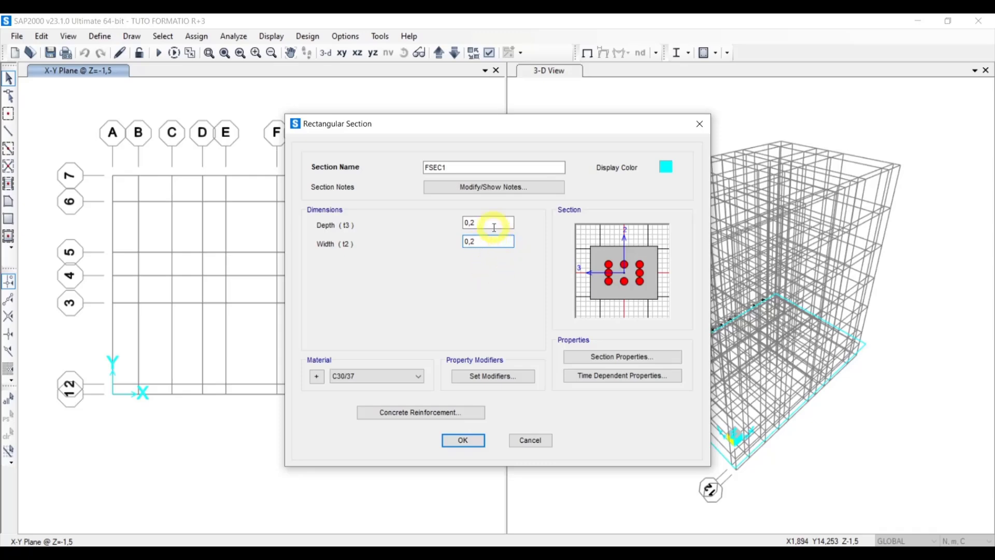
pyautogui.click(382, 377)
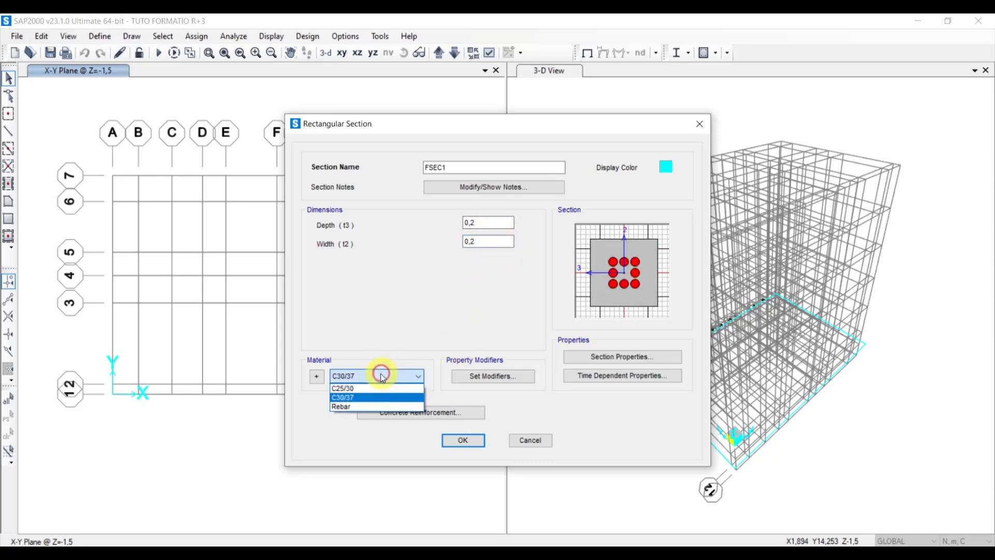
pyautogui.click(373, 388)
# Set the new section's column reinforcement to 16d longitudinal bars, 0,05 m clear cover and 6d confinement bars.
pyautogui.click(408, 413)
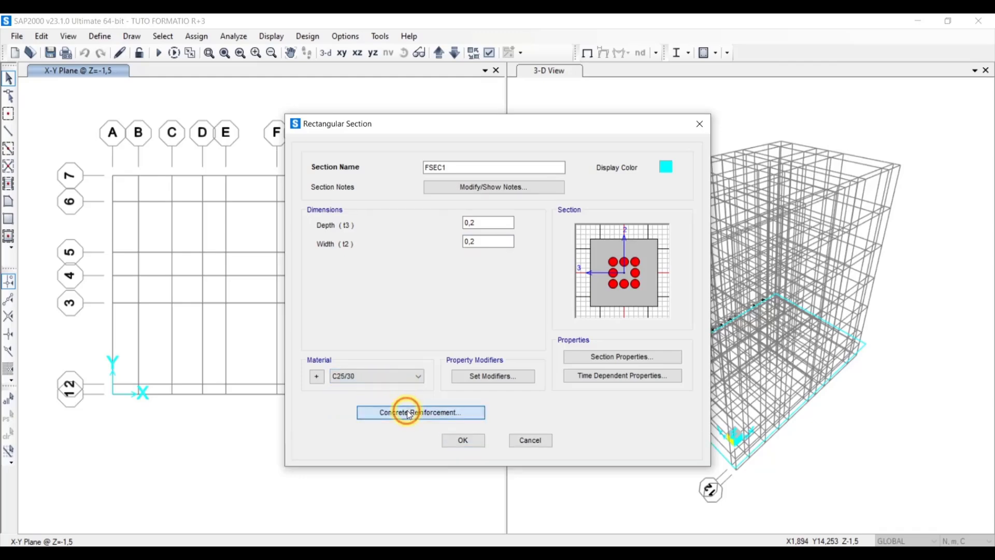
pyautogui.click(570, 336)
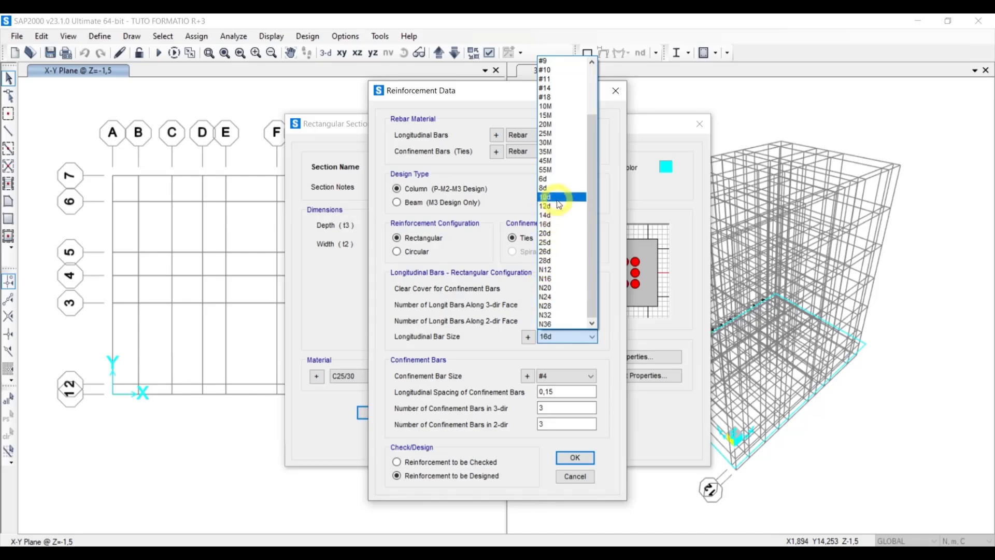
pyautogui.click(548, 226)
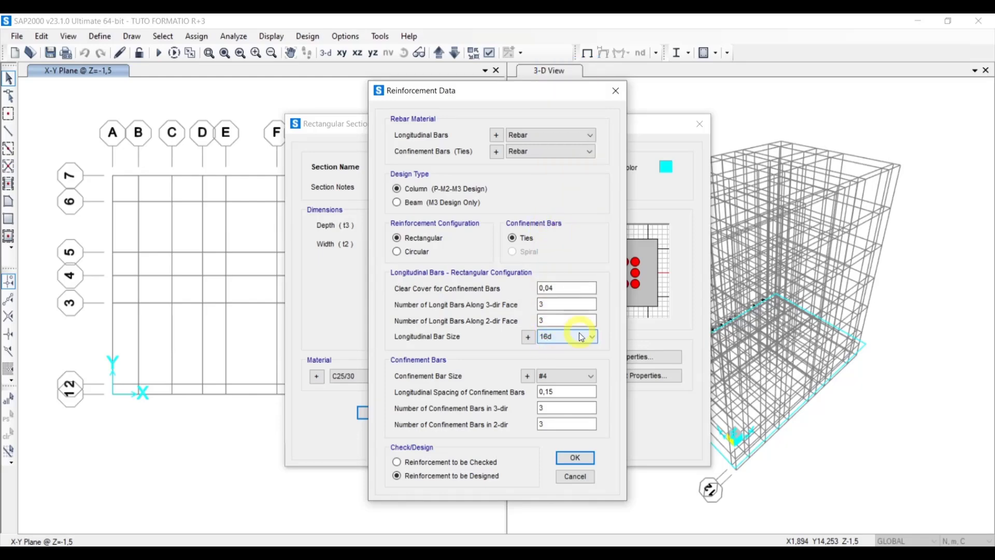
pyautogui.click(556, 288)
pyautogui.write('4')
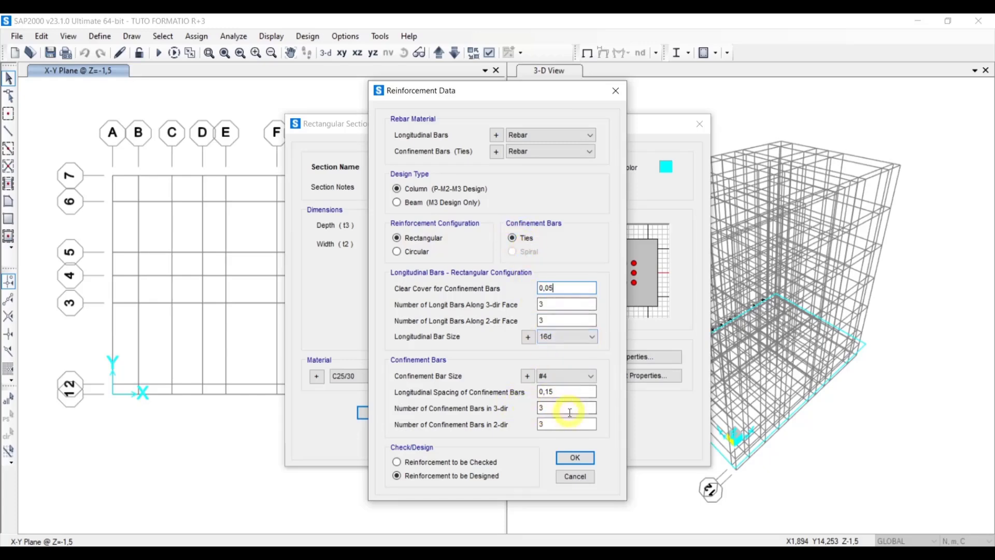
pyautogui.click(569, 378)
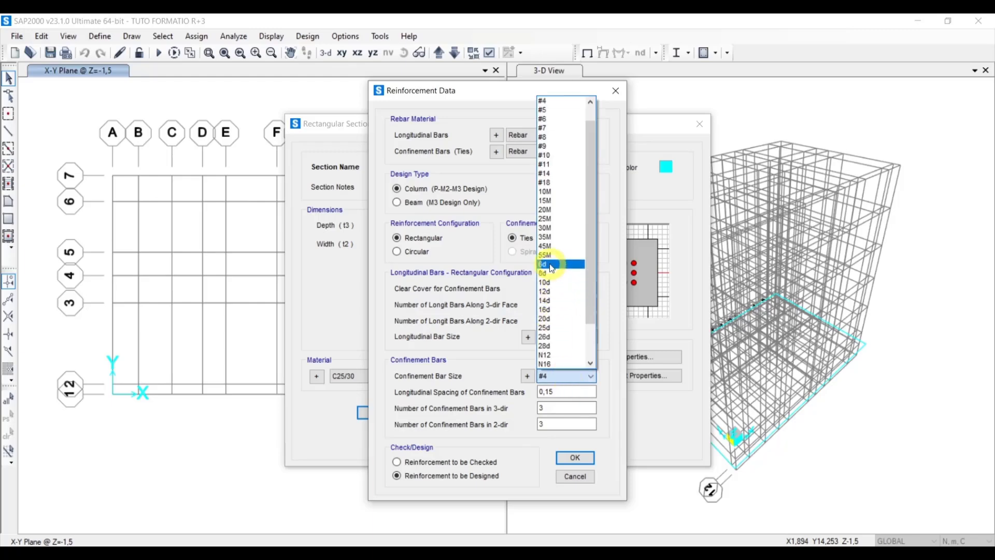
pyautogui.click(555, 264)
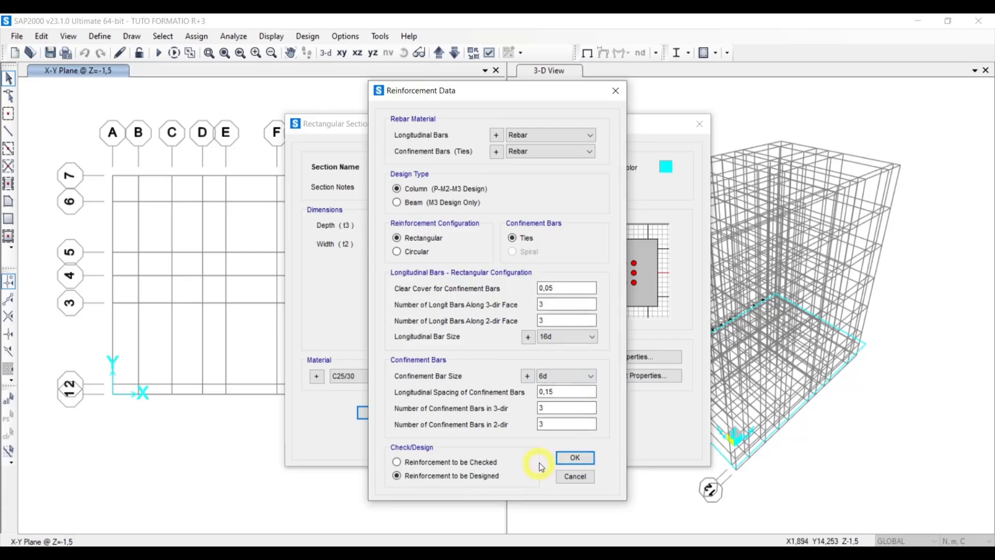
pyautogui.click(573, 457)
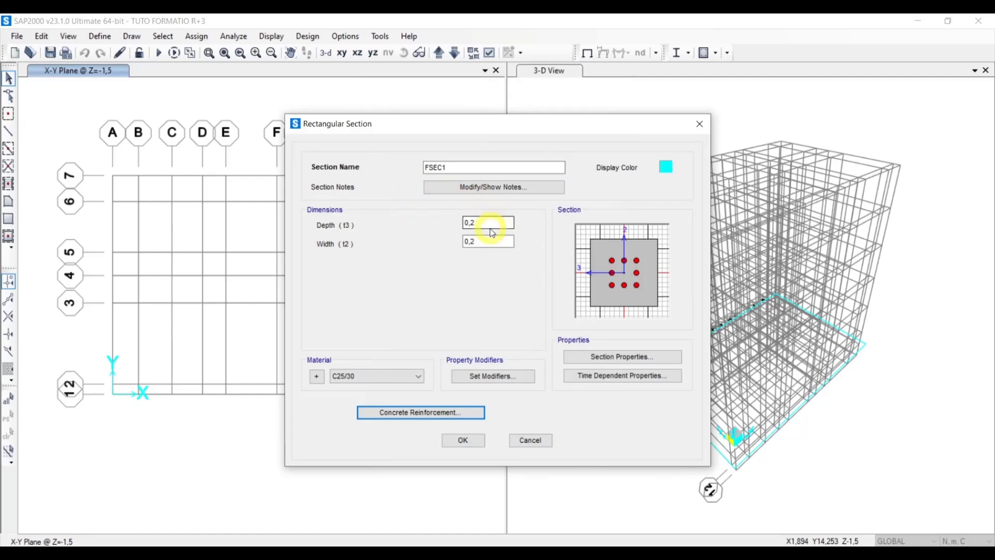
# Name the 0,2 by 0,2 m section Amorces and save it.
pyautogui.doubleClick(477, 166)
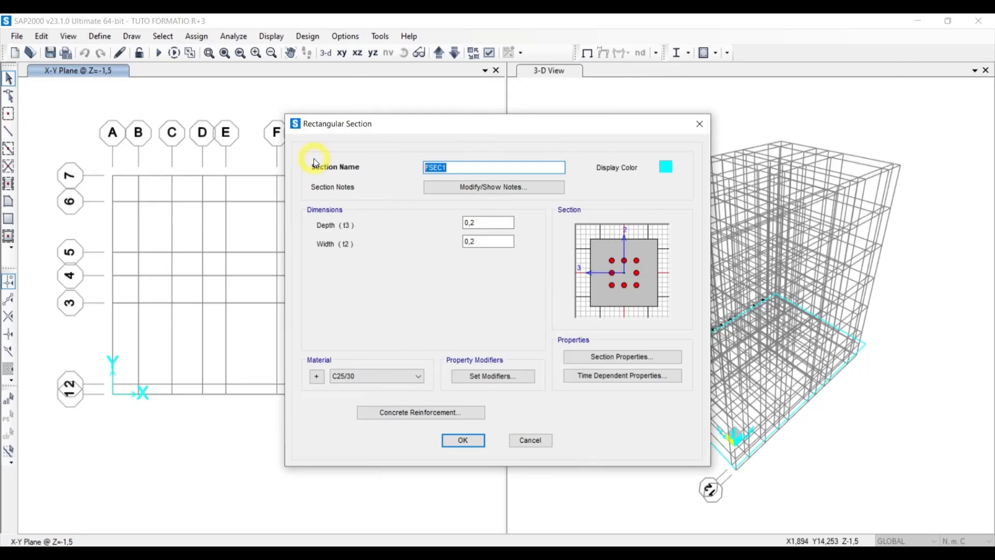
pyautogui.write('Amorces')
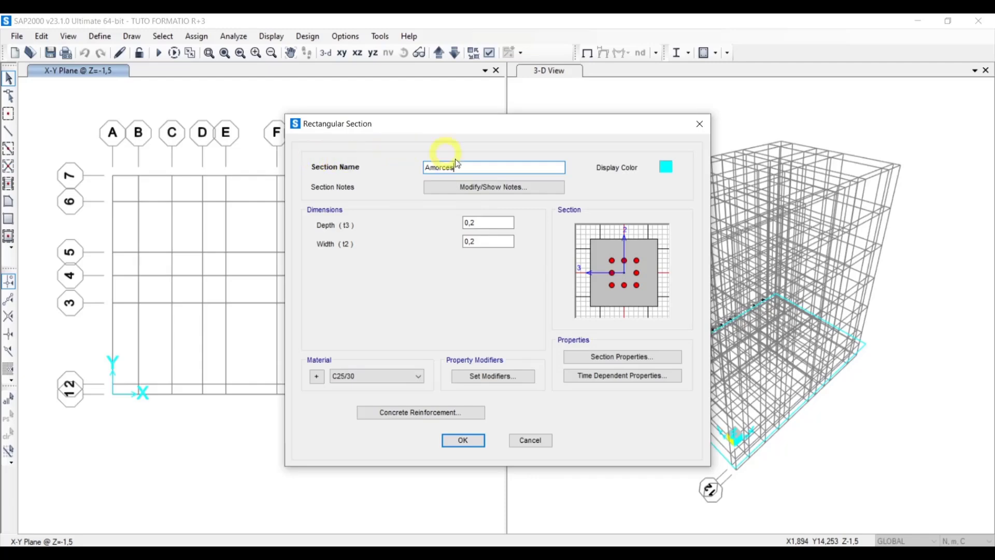
pyautogui.click(462, 440)
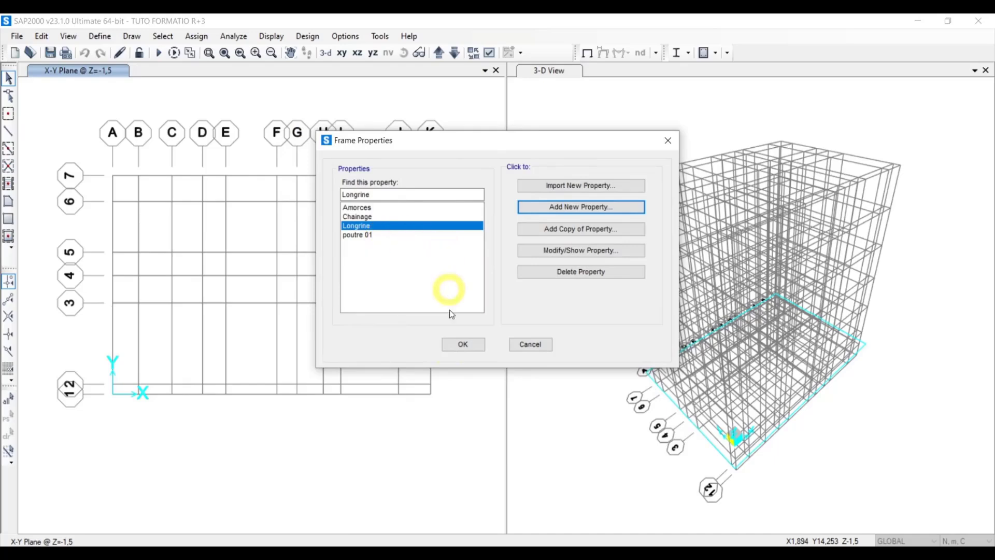
# Add a fifth rectangular concrete frame section and name it poteau 01.
pyautogui.click(586, 210)
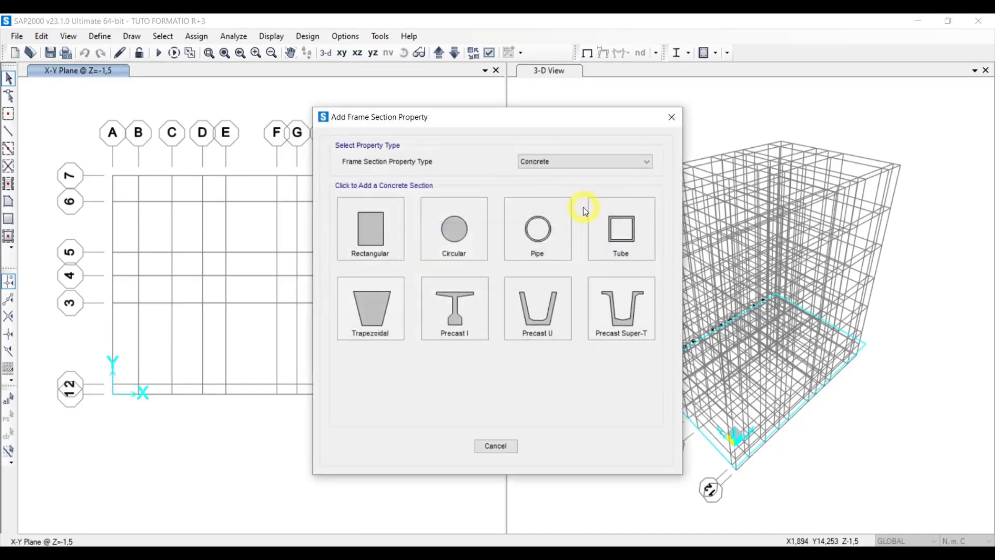
pyautogui.click(370, 241)
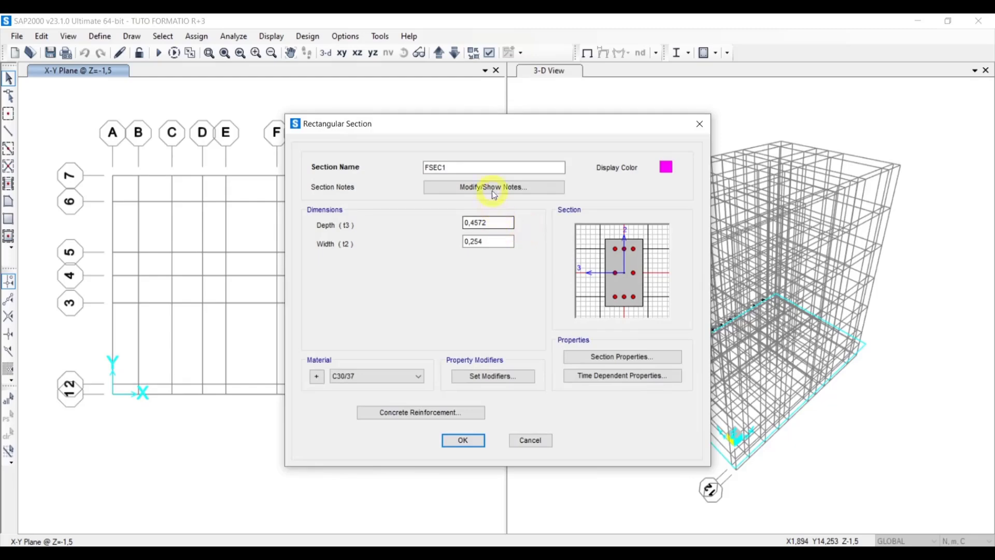
pyautogui.doubleClick(480, 167)
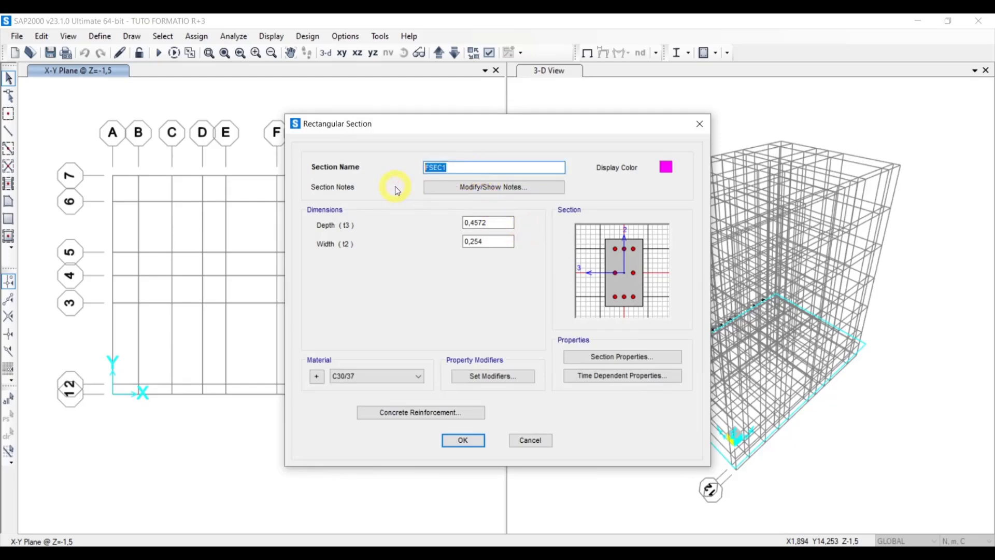
pyautogui.write('poteau 01')
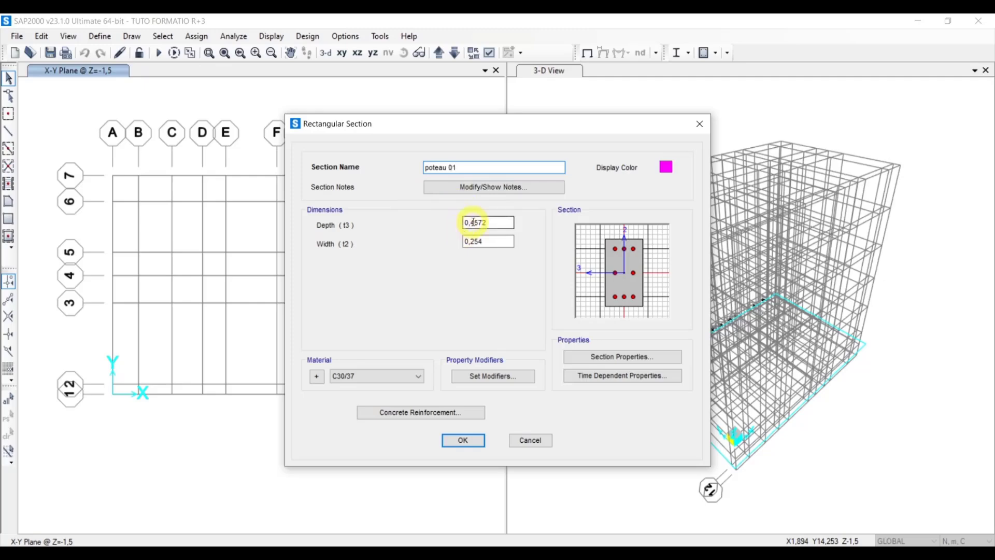
# Set the poteau 01 section's depth and width to 0,2 m and assign it the C25/30 concrete material.
pyautogui.moveTo(471, 223); pyautogui.dragTo(496, 224)
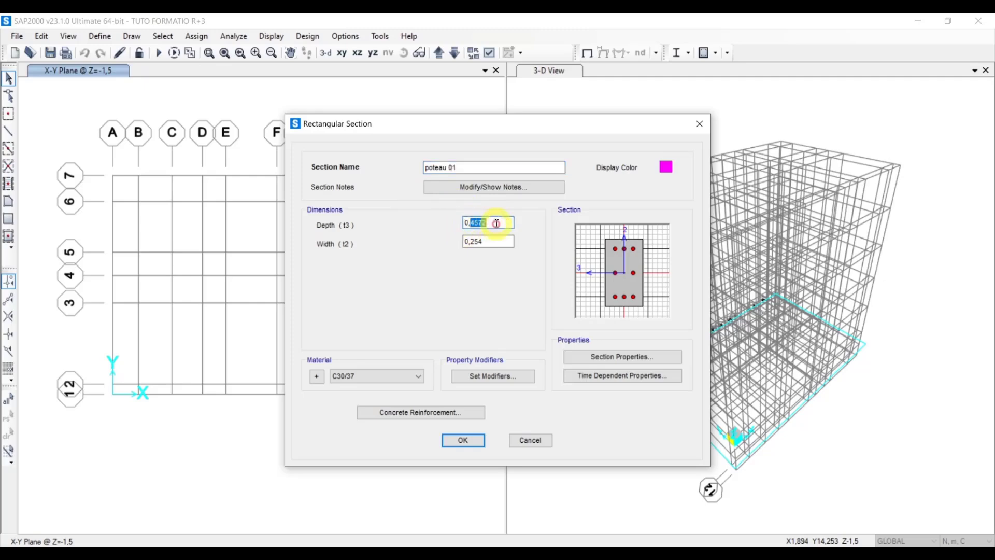
pyautogui.write('2')
pyautogui.click(493, 241)
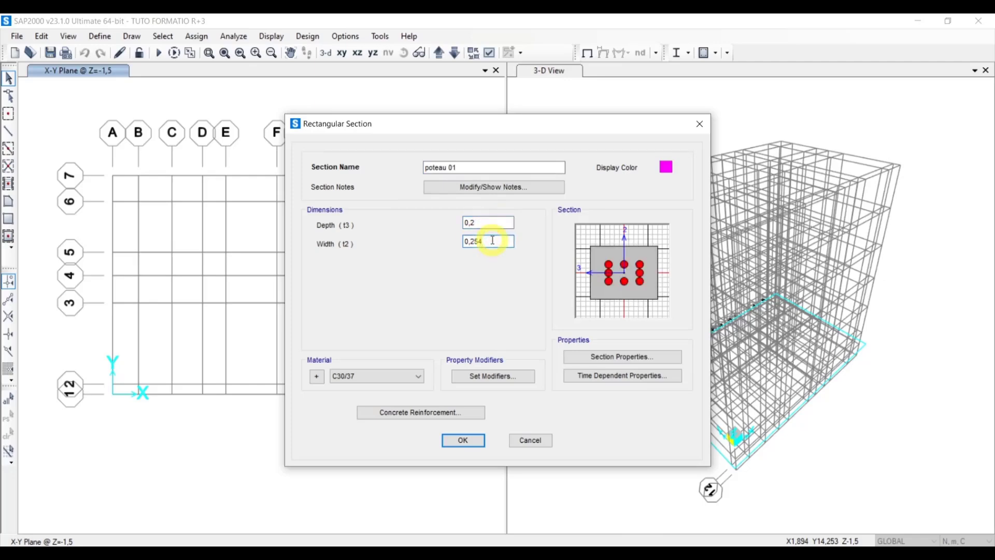
pyautogui.click(404, 380)
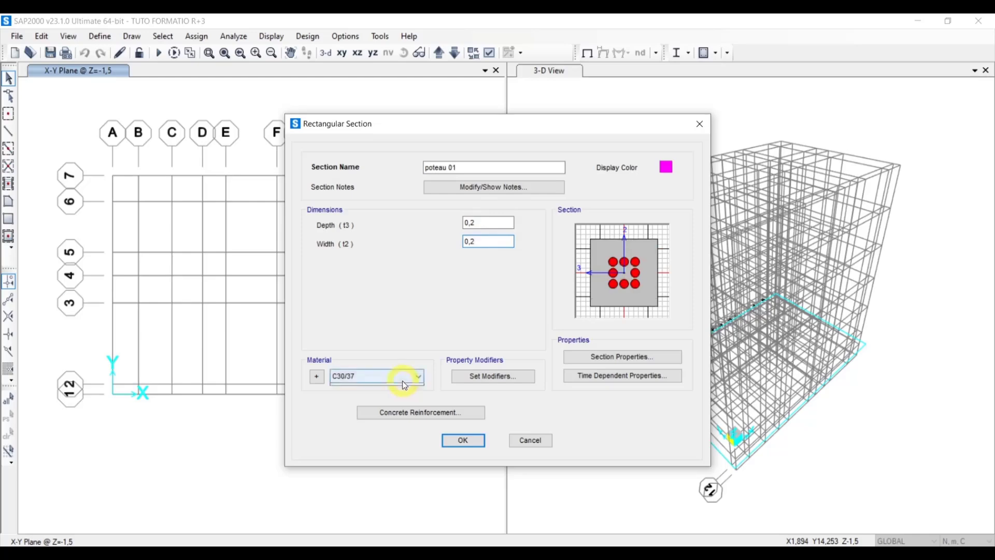
pyautogui.click(397, 389)
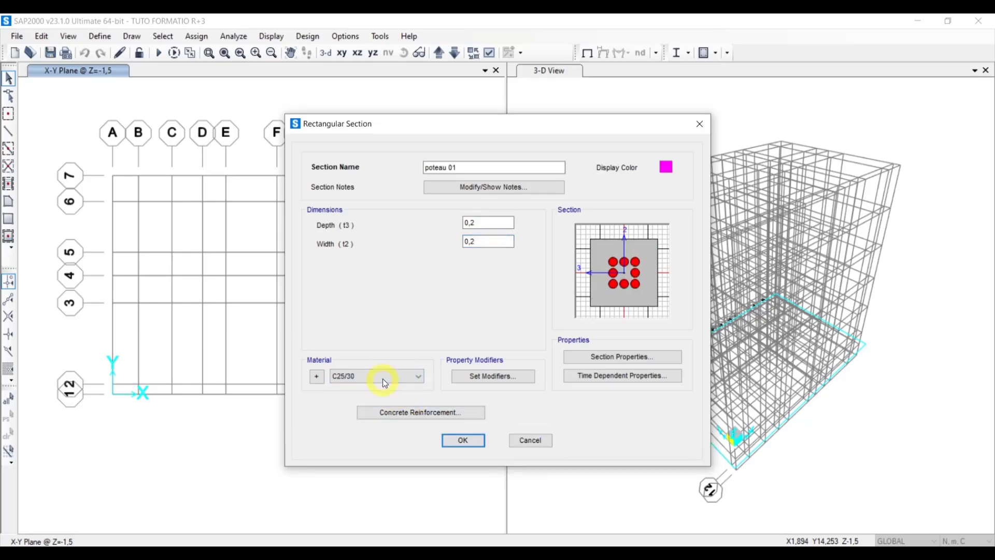
# Set the poteau 01 column reinforcement to 0,05 m clear cover, 12d longitudinal bars and 6d confinement bars.
pyautogui.click(413, 412)
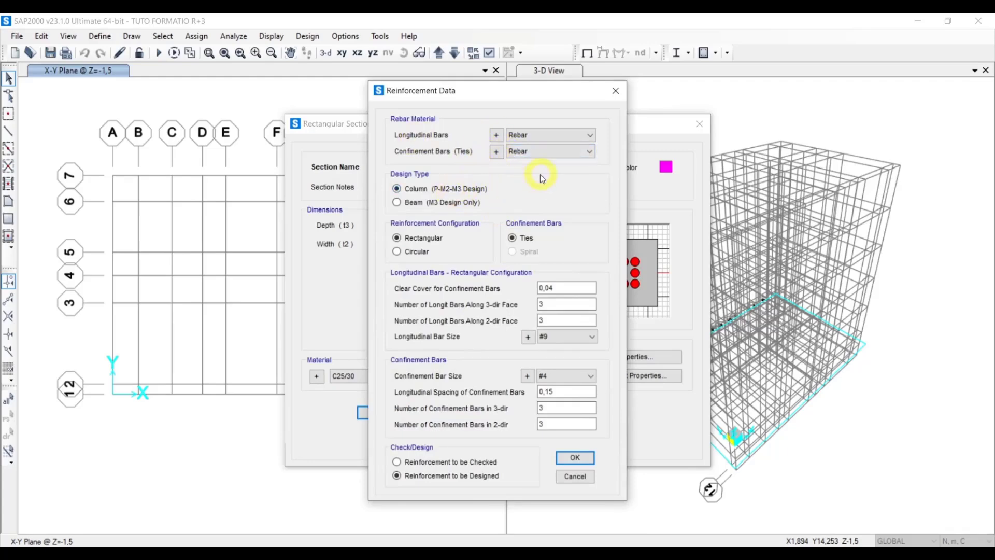
pyautogui.click(554, 287)
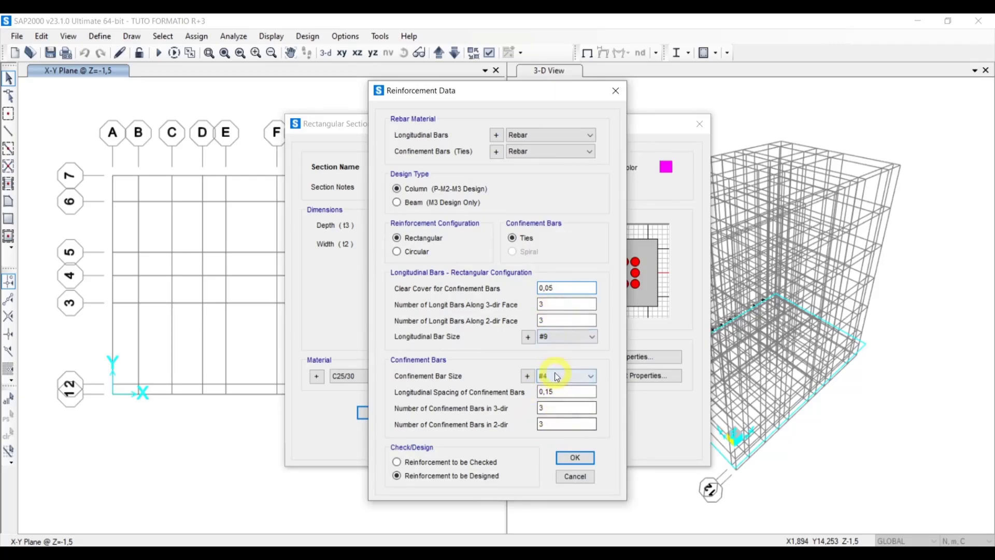
pyautogui.click(568, 339)
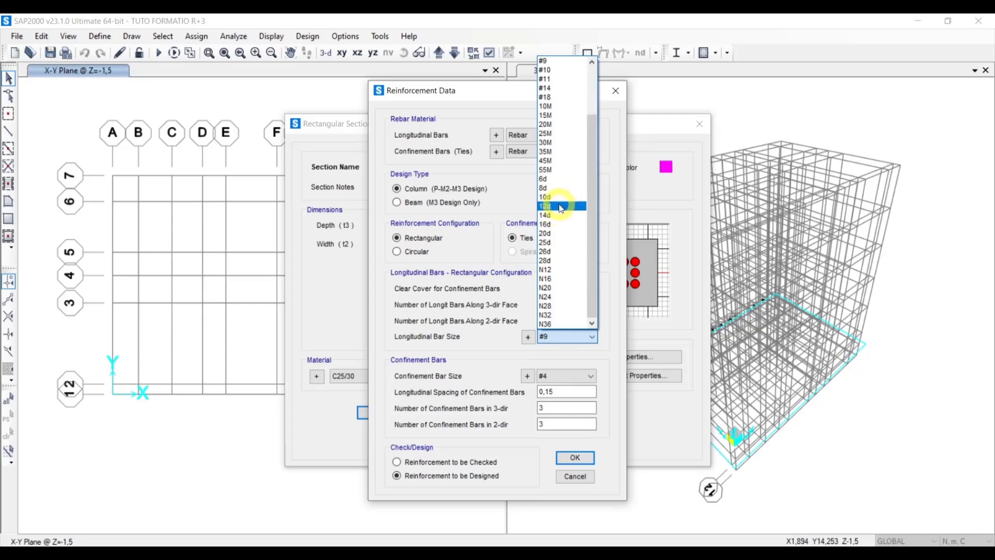
pyautogui.click(561, 206)
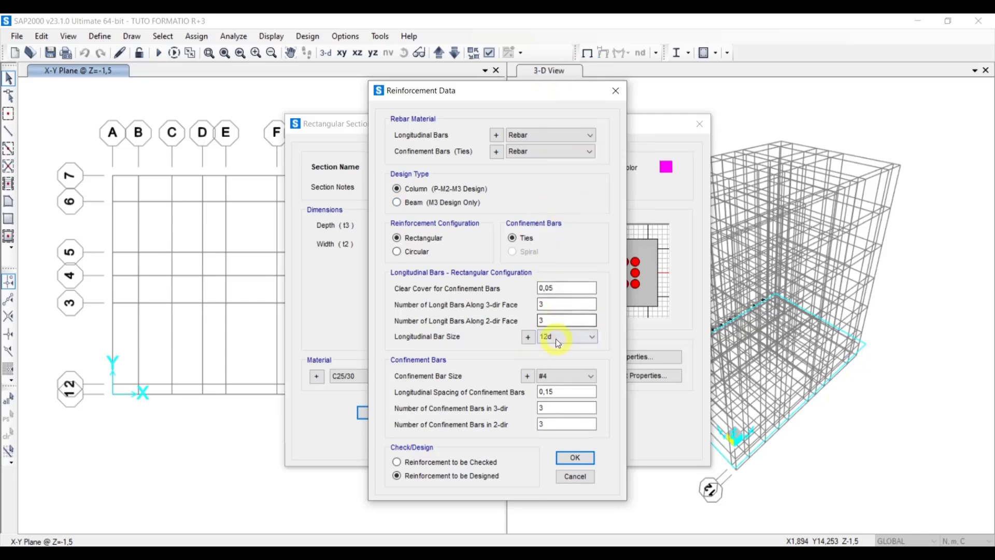
pyautogui.click(561, 394)
pyautogui.click(562, 377)
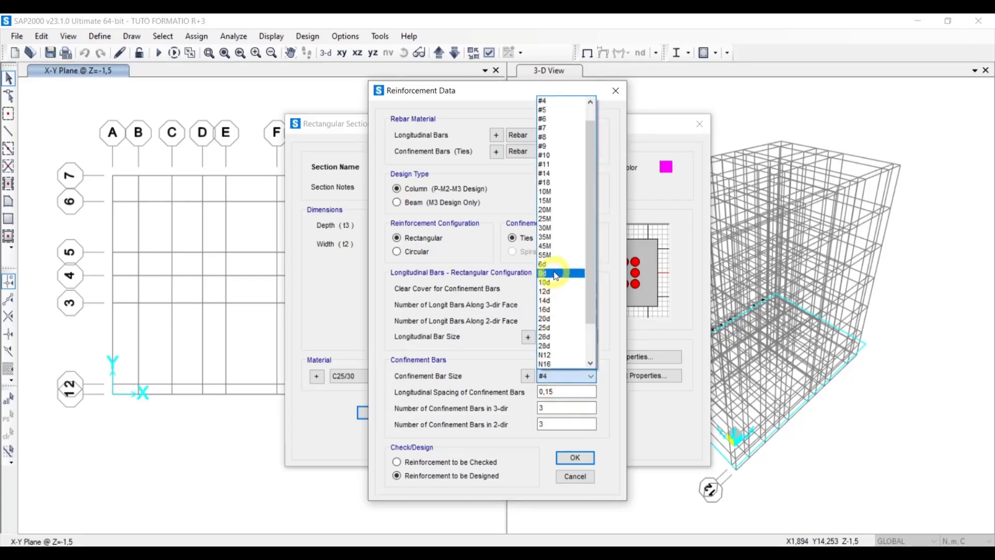
pyautogui.click(556, 264)
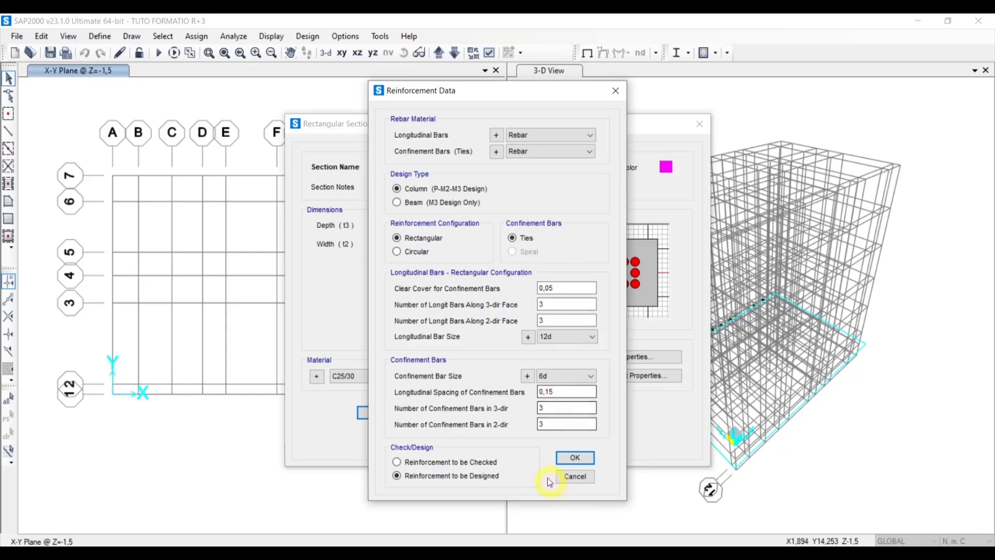
pyautogui.click(568, 458)
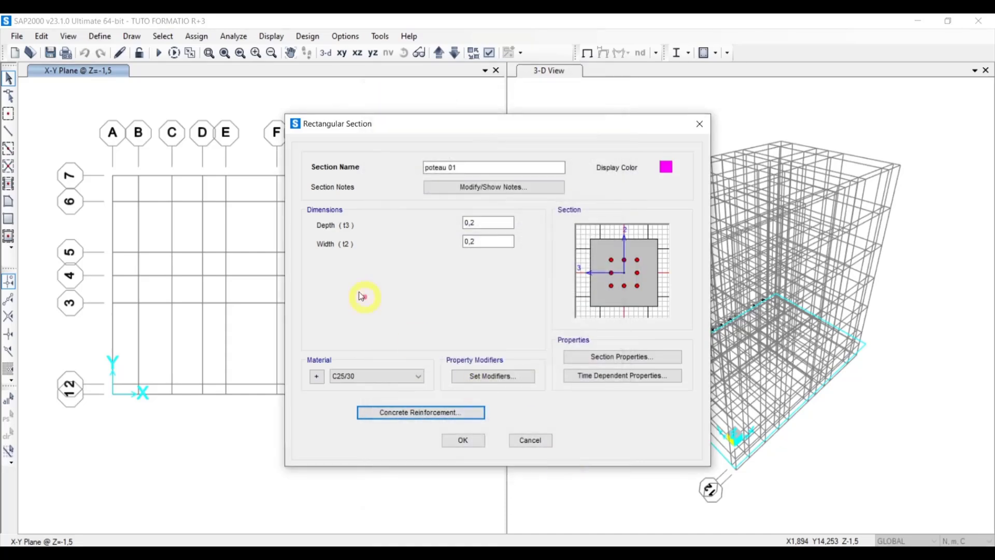
# Save the poteau 01 section and accept the list of frame properties.
pyautogui.click(477, 444)
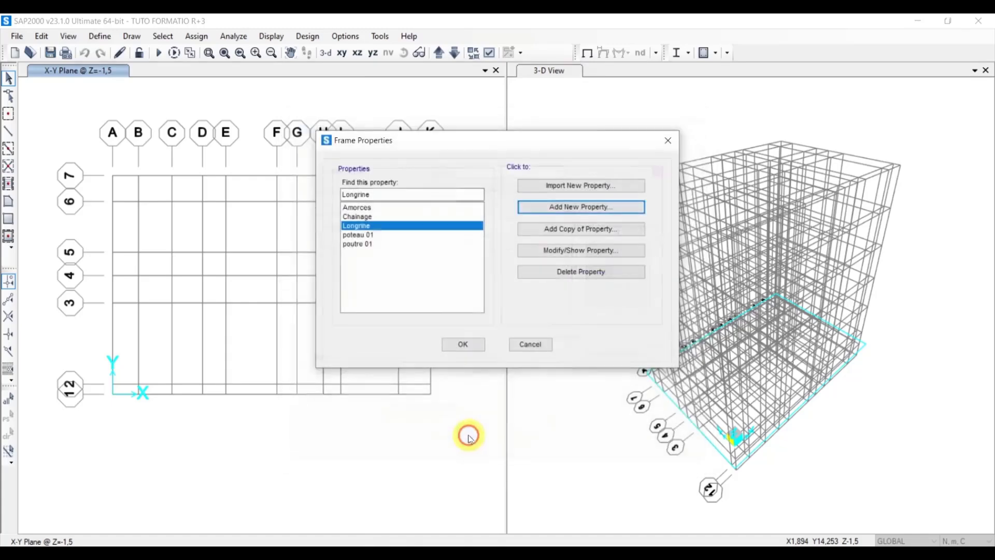
pyautogui.click(380, 228)
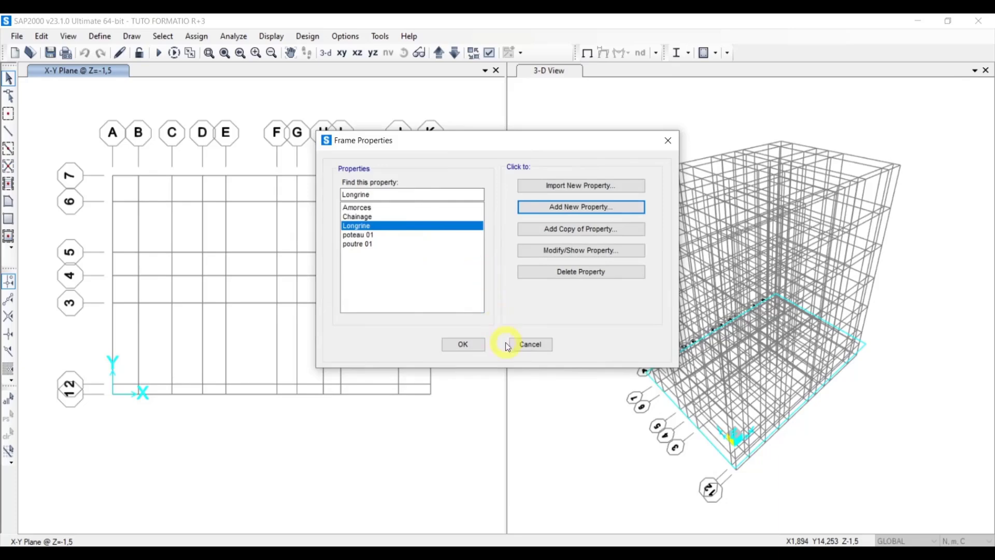
pyautogui.click(476, 346)
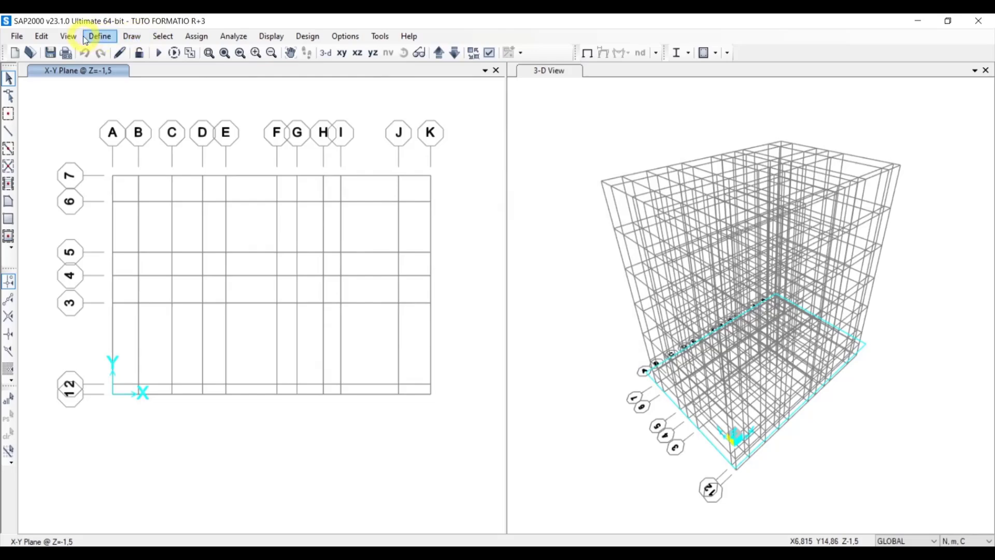
# Add a new shell area section and name it dalle01.
pyautogui.click(103, 37)
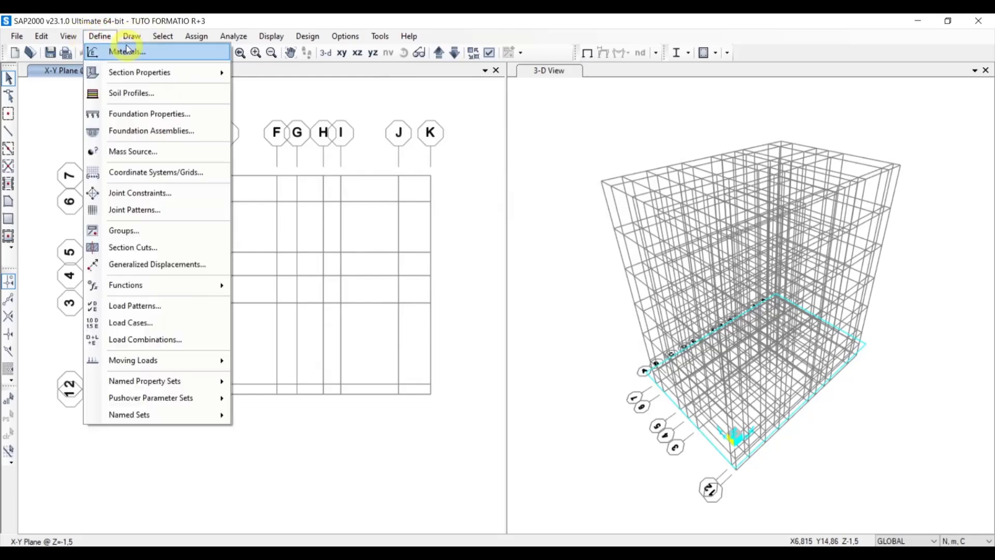
pyautogui.moveTo(168, 71)
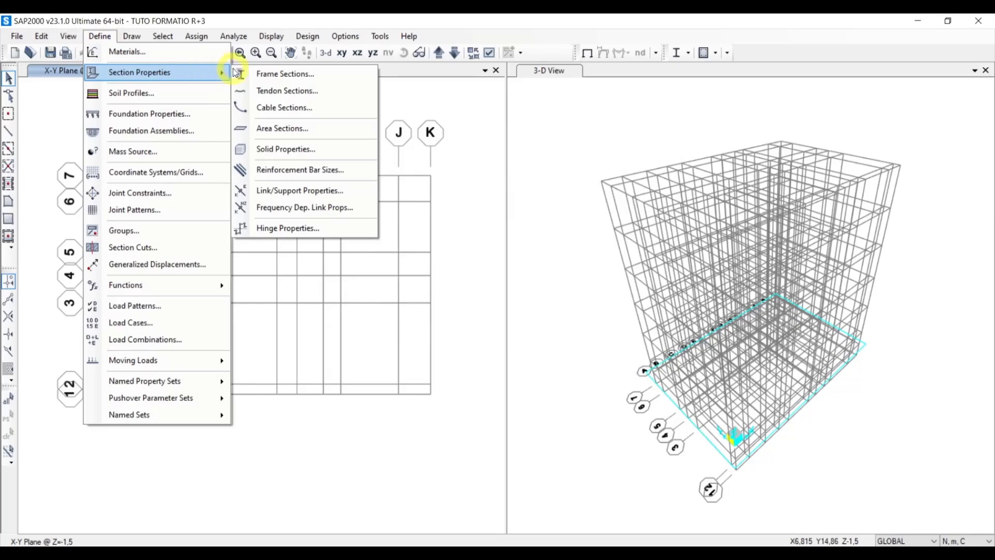
pyautogui.click(281, 128)
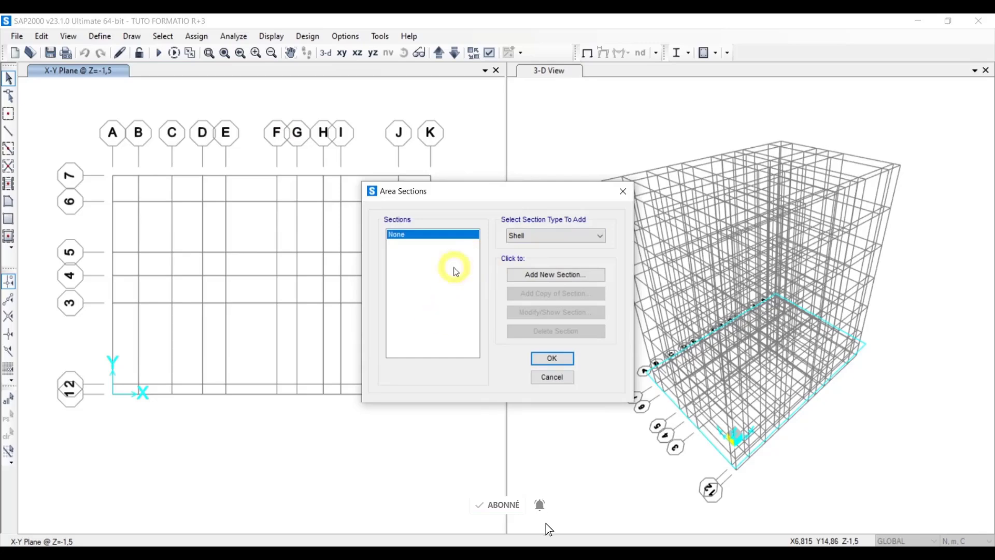
pyautogui.click(550, 275)
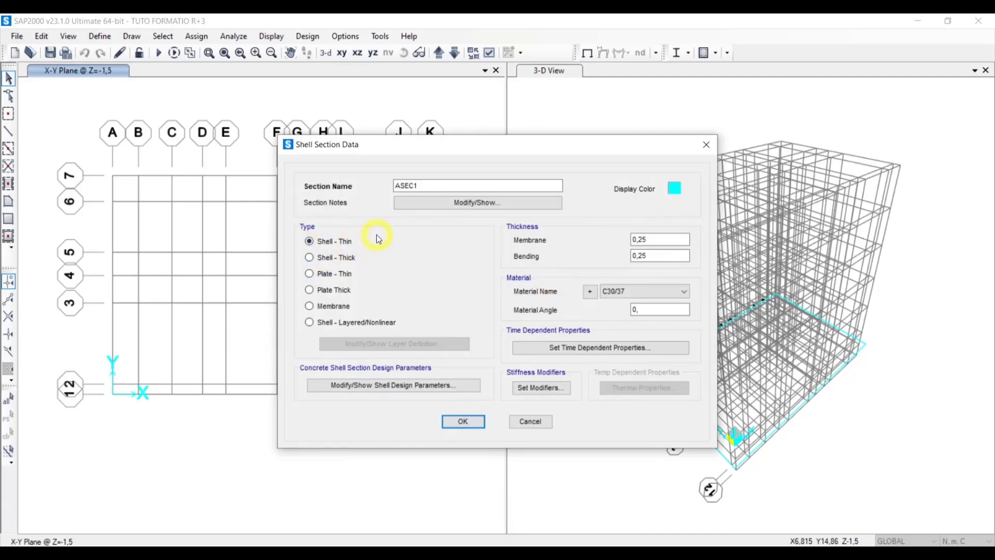
pyautogui.moveTo(422, 187); pyautogui.dragTo(395, 187)
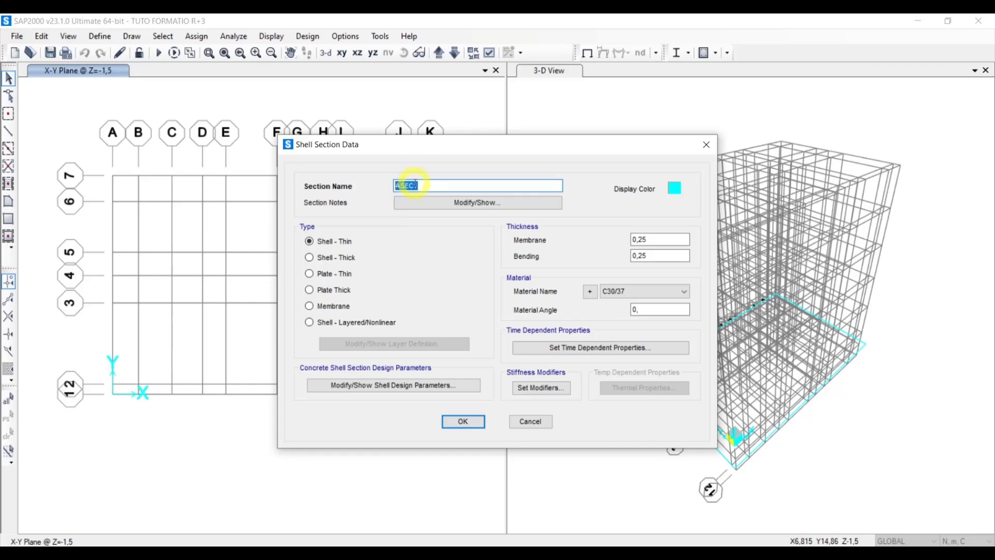
pyautogui.write('dalle01')
# Set dalle01's membrane thickness to 0,2 m, assign it the C25/30 material and save the section.
pyautogui.moveTo(649, 240); pyautogui.dragTo(642, 240)
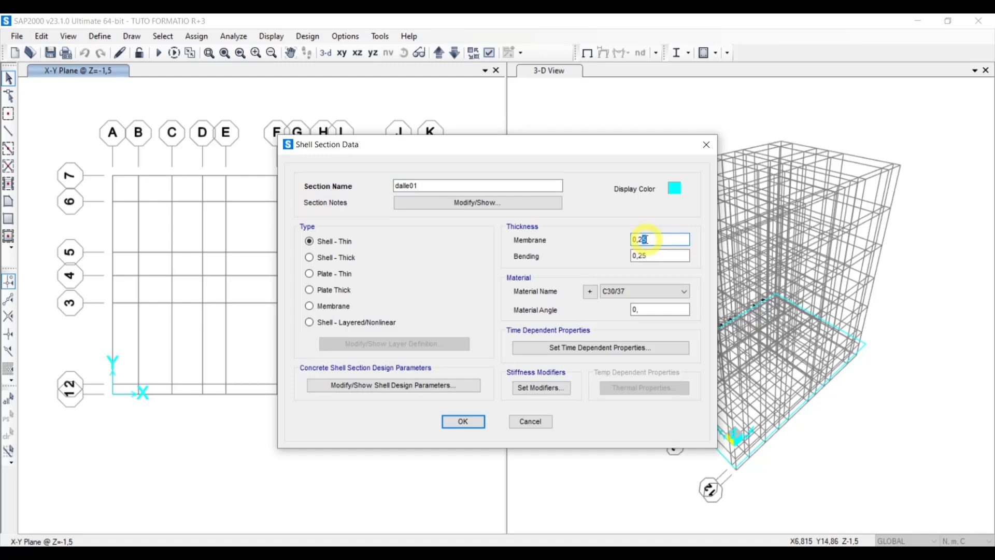
pyautogui.press('BackSpace')
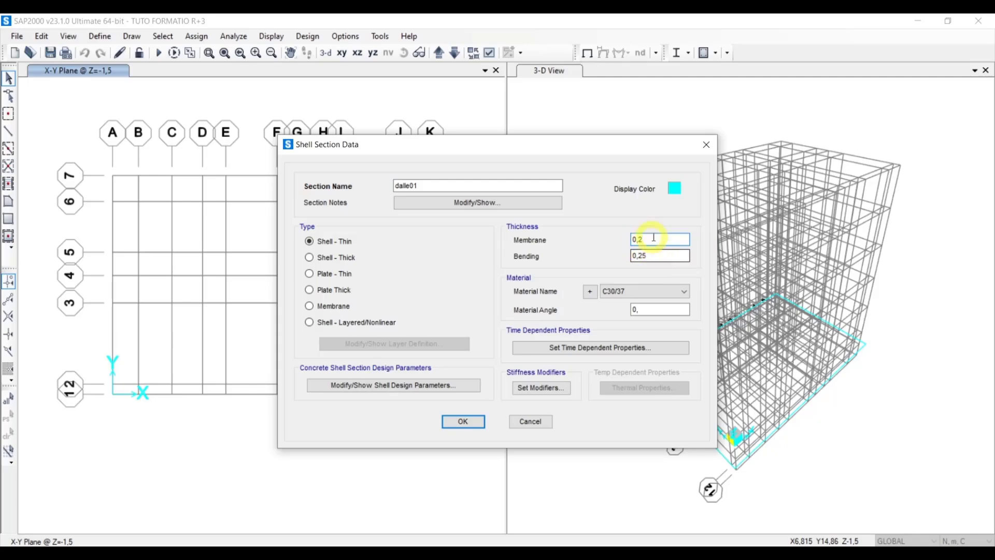
pyautogui.click(629, 294)
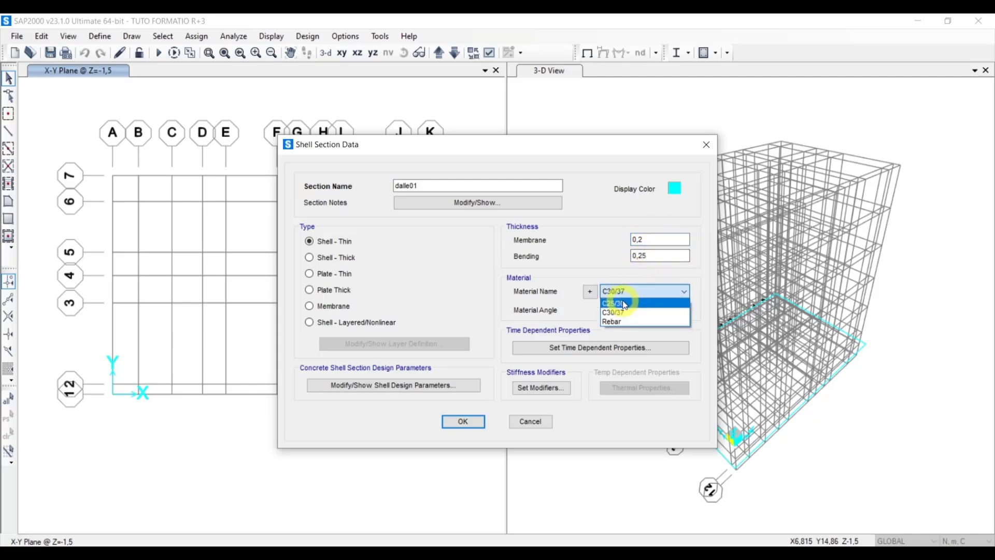
pyautogui.click(626, 303)
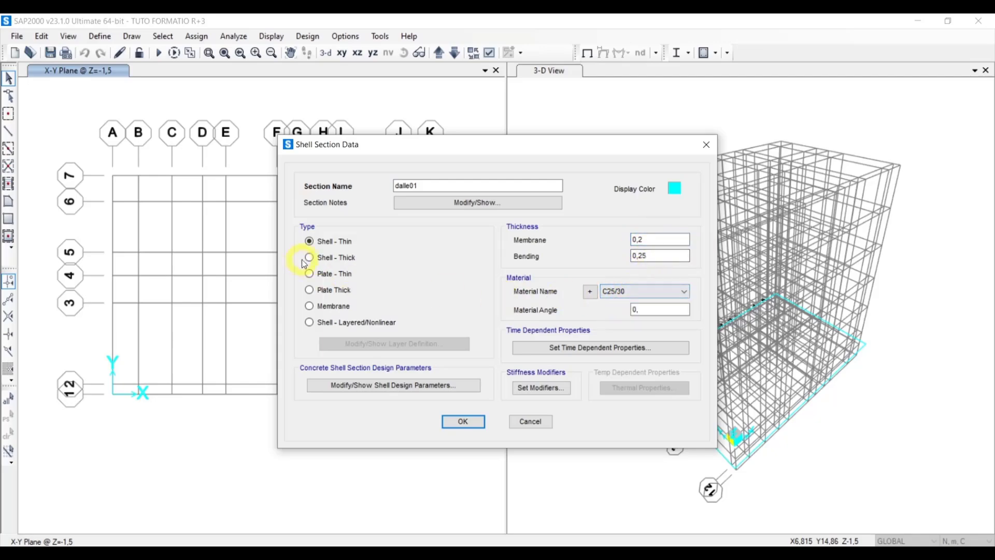
pyautogui.click(462, 421)
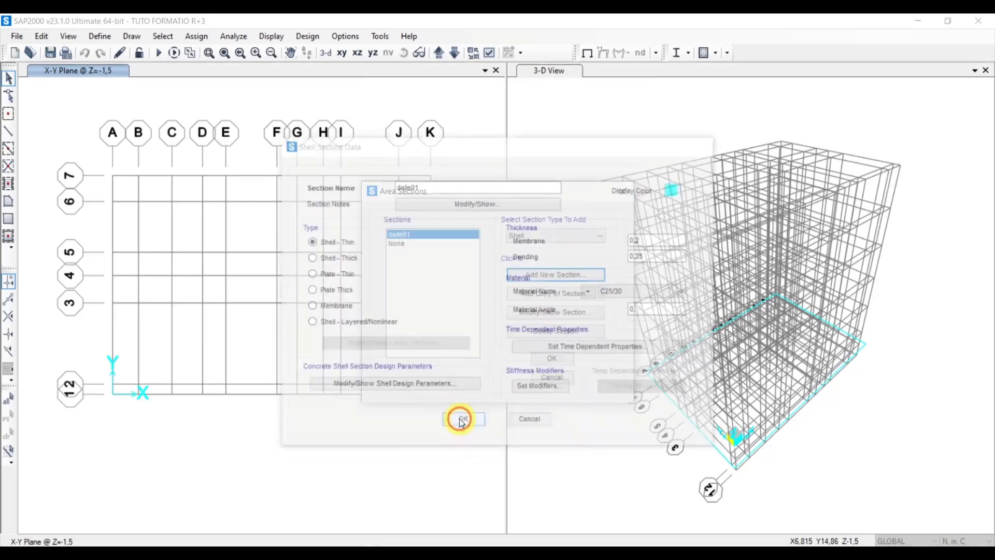
# Add a thin shell section named dalle pleine with a 0,12 m membrane thickness and C25/30 material.
pyautogui.click(538, 275)
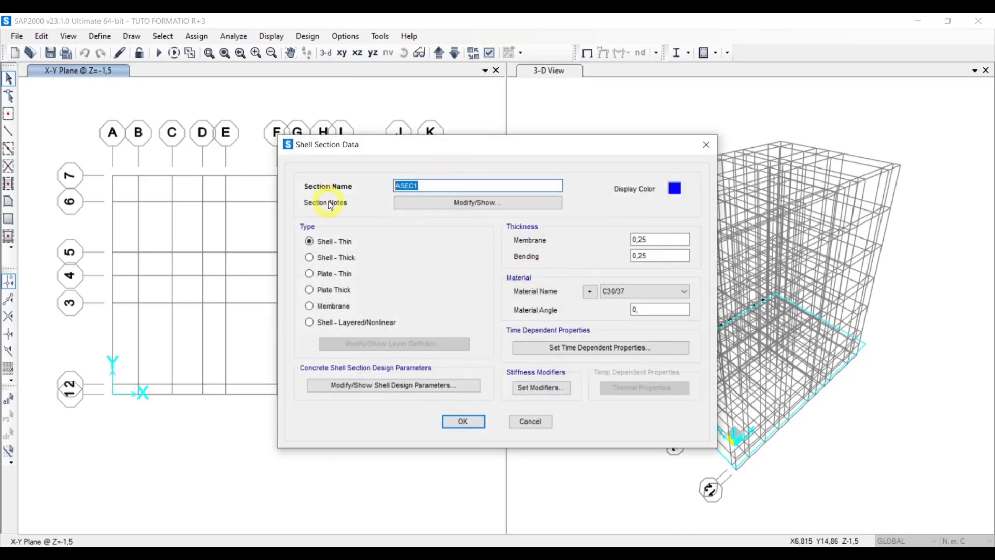
pyautogui.write('dalle pleine')
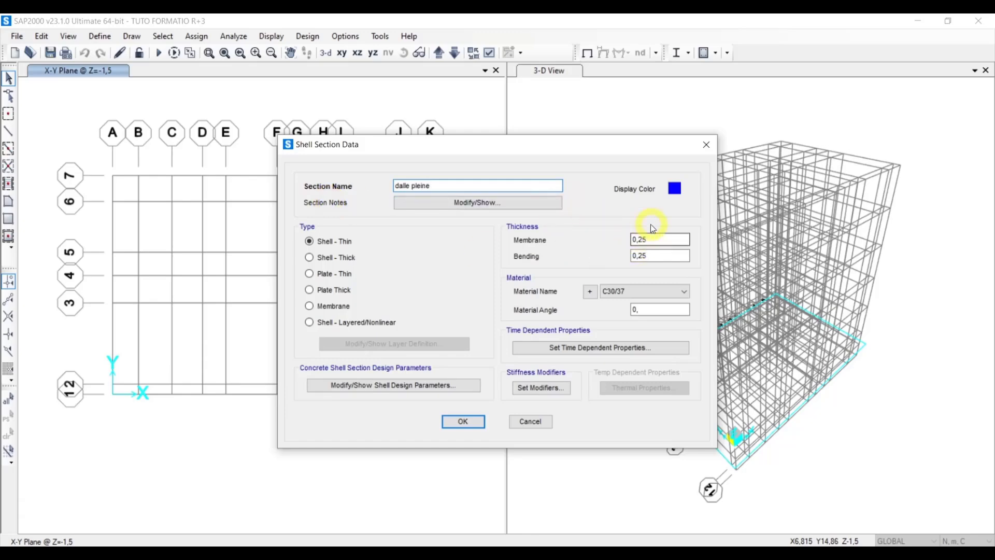
pyautogui.doubleClick(641, 239)
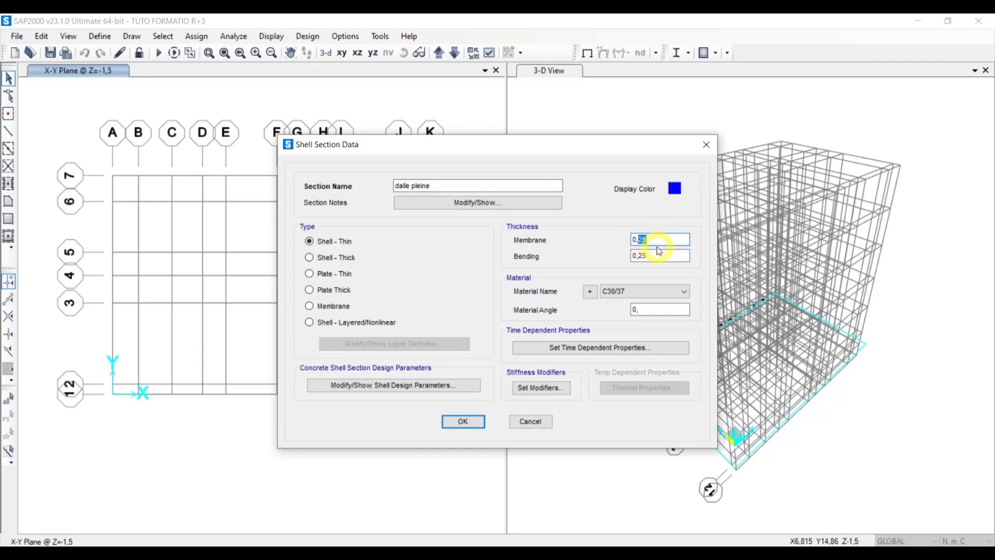
pyautogui.write('12')
pyautogui.click(634, 291)
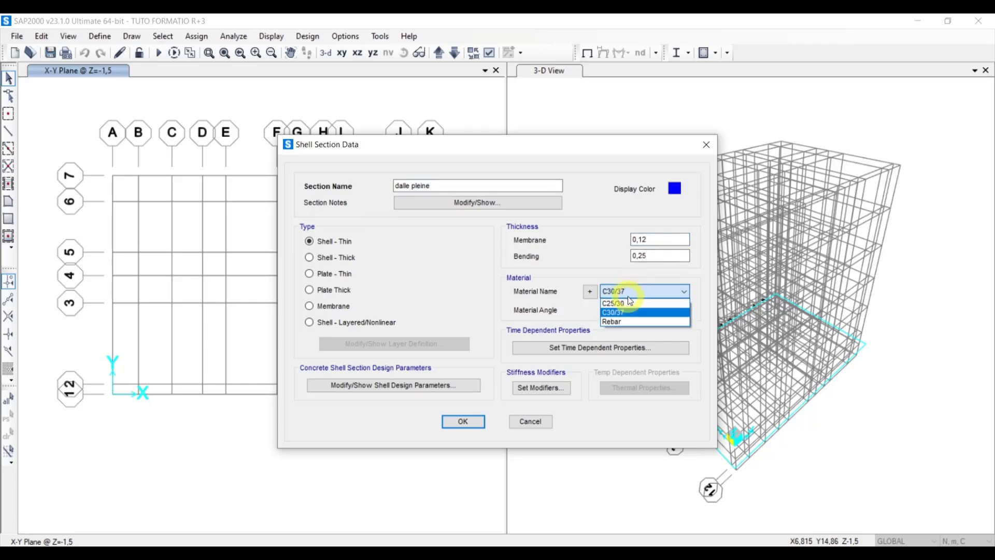
pyautogui.click(625, 304)
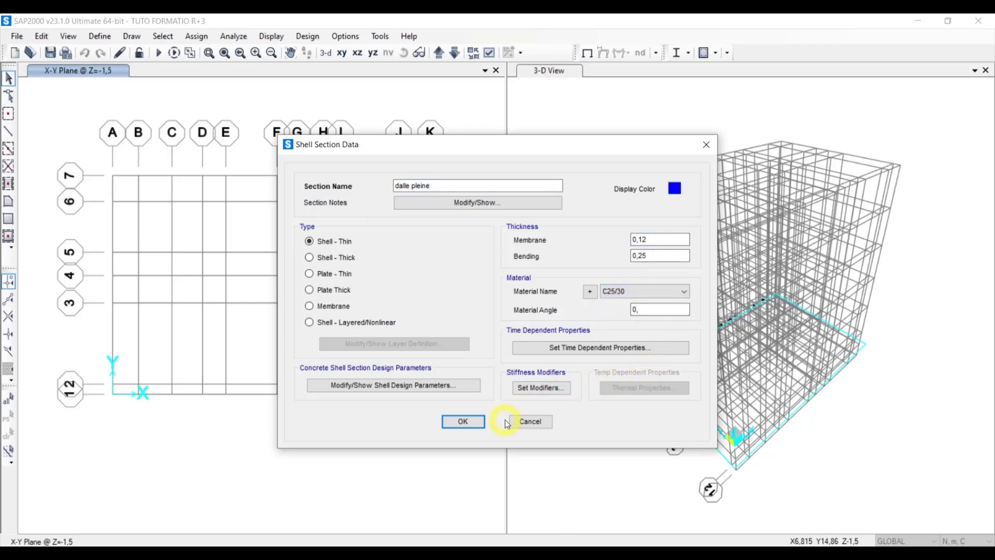
pyautogui.click(466, 424)
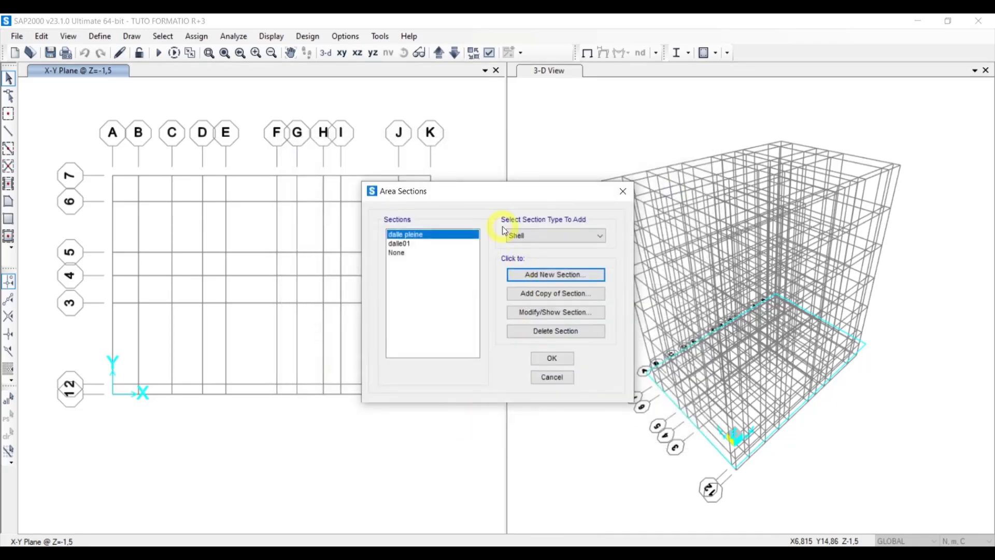
# Start a third shell section with a 0,12 m membrane thickness and C25/30 material.
pyautogui.click(534, 277)
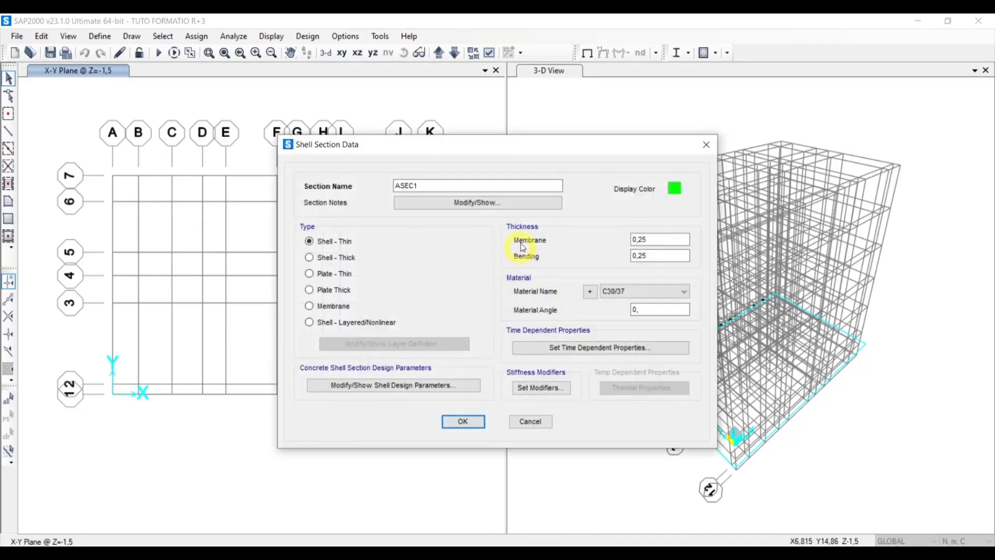
pyautogui.click(640, 239)
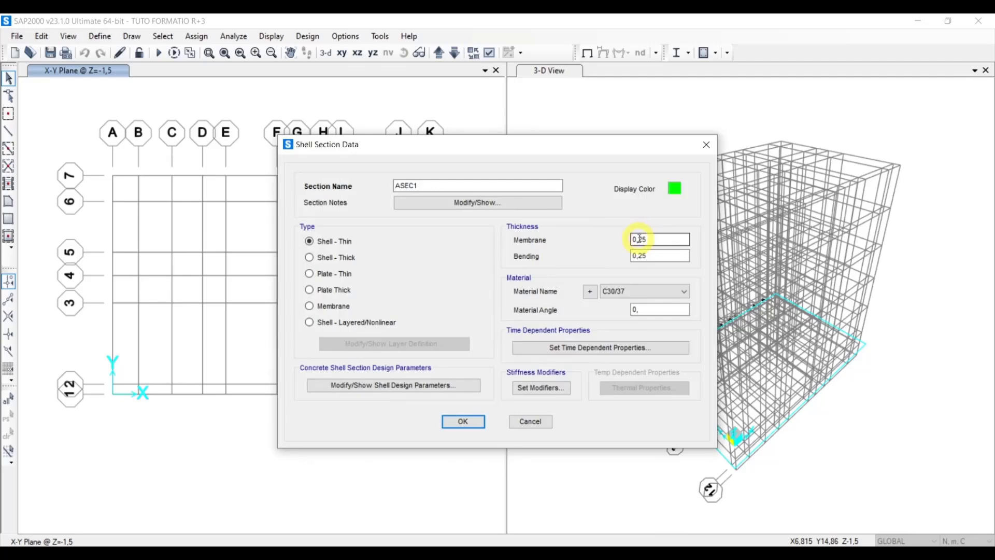
pyautogui.doubleClick(641, 239)
pyautogui.write('12')
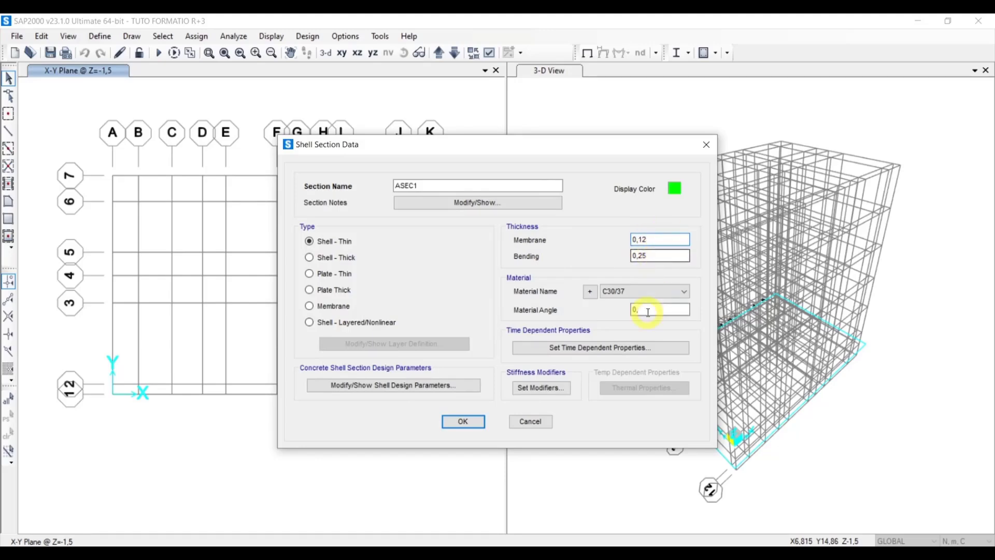
pyautogui.click(637, 289)
pyautogui.click(619, 303)
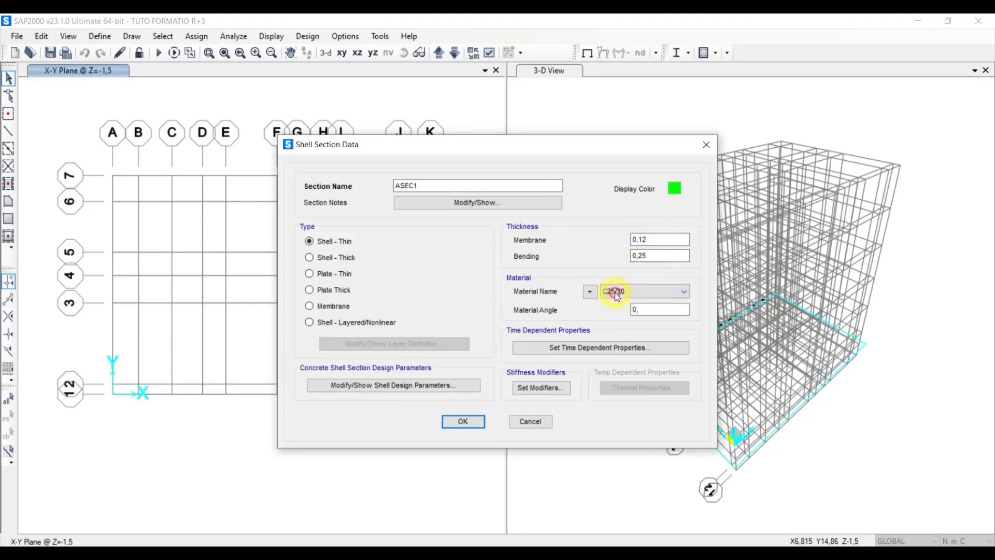
# Name the new shell section escalier, save it and accept the list of area sections.
pyautogui.moveTo(446, 187); pyautogui.dragTo(372, 198)
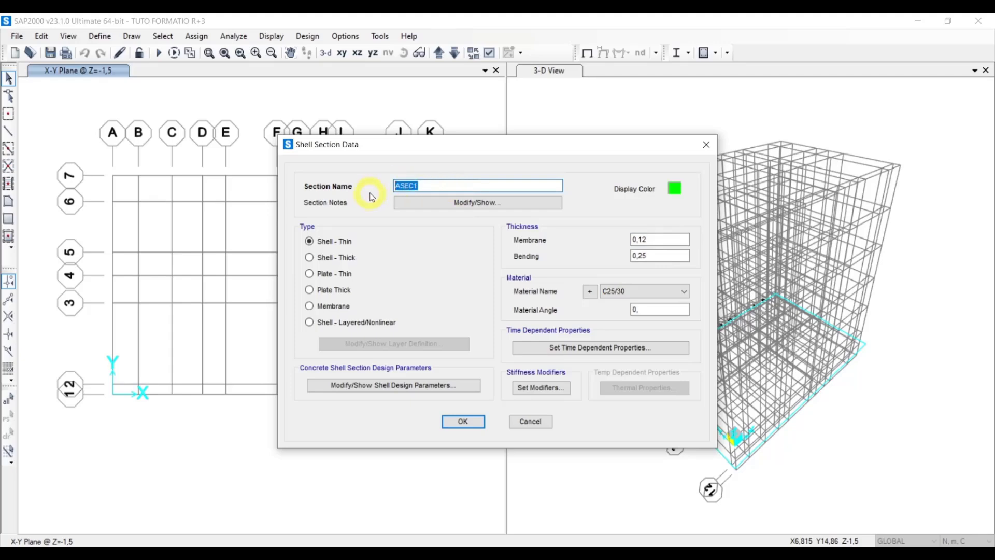
pyautogui.write('escalier')
pyautogui.click(458, 424)
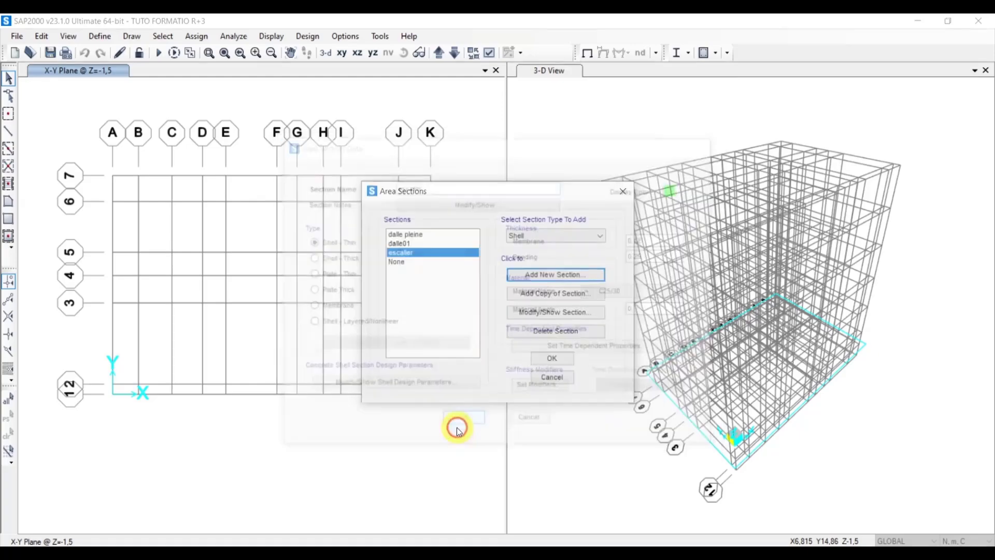
pyautogui.click(539, 357)
pyautogui.scroll(2, 683, 398)
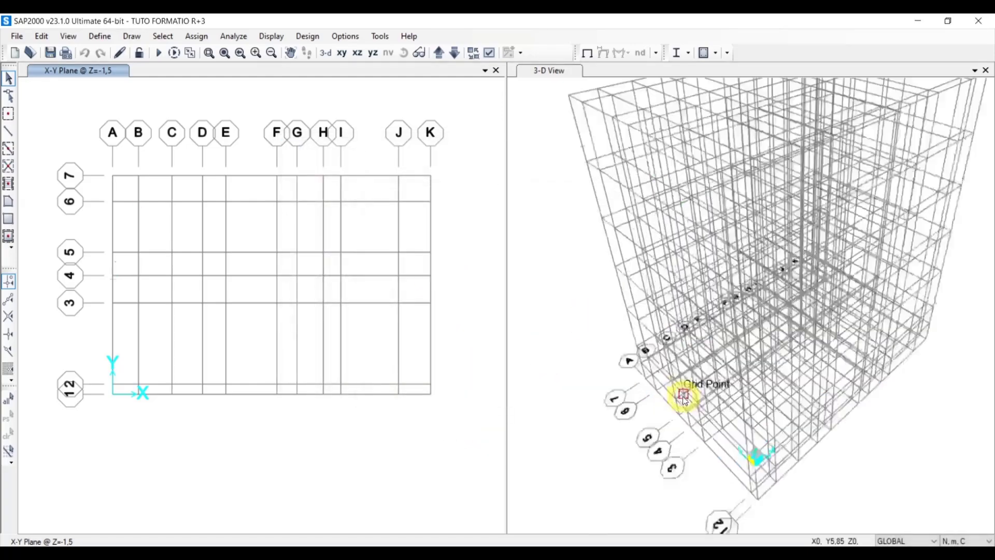
pyautogui.scroll(-3, 683, 398)
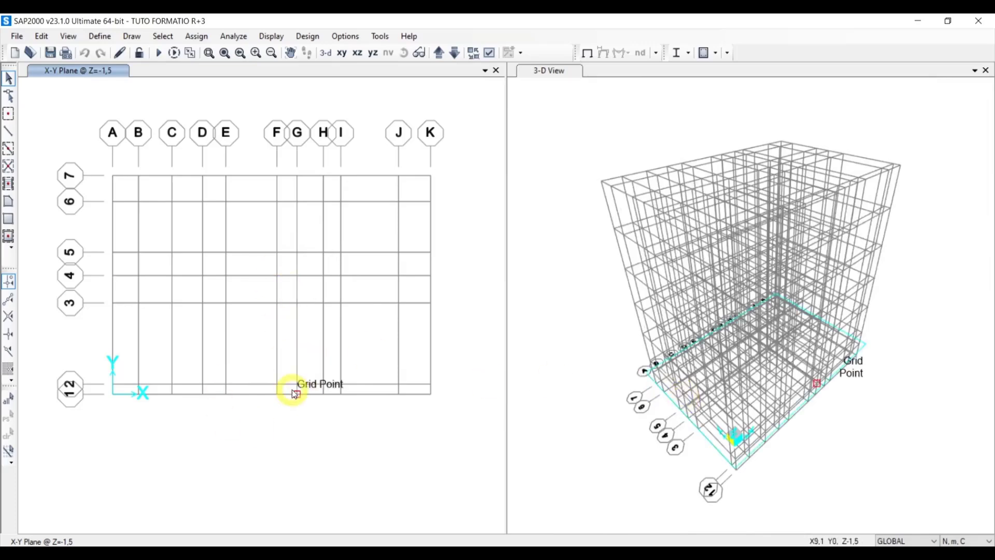